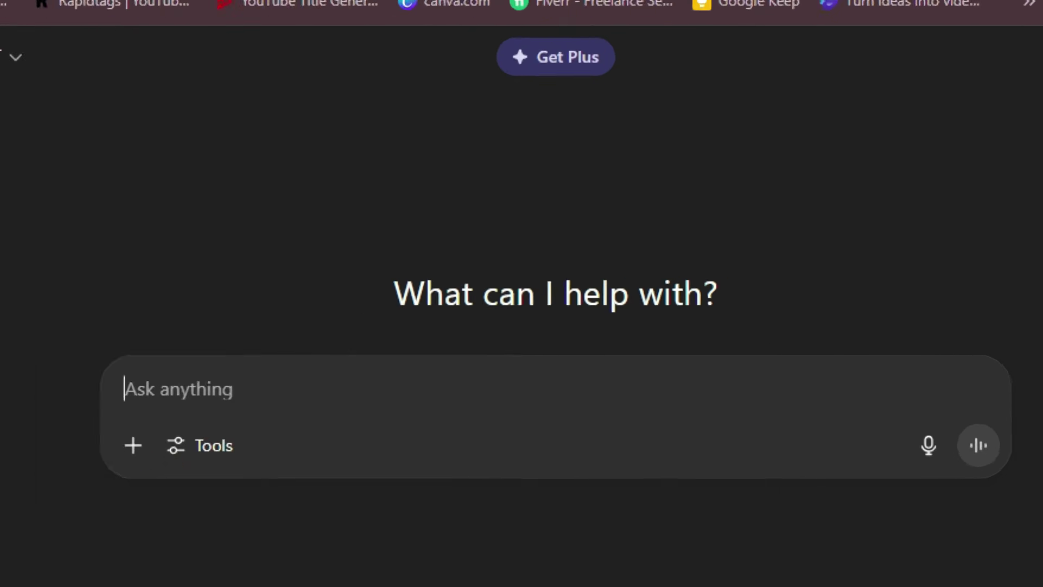
# Ask ChatGPT to "write a scary short story about the cursed mirror"
pyautogui.write('write a')
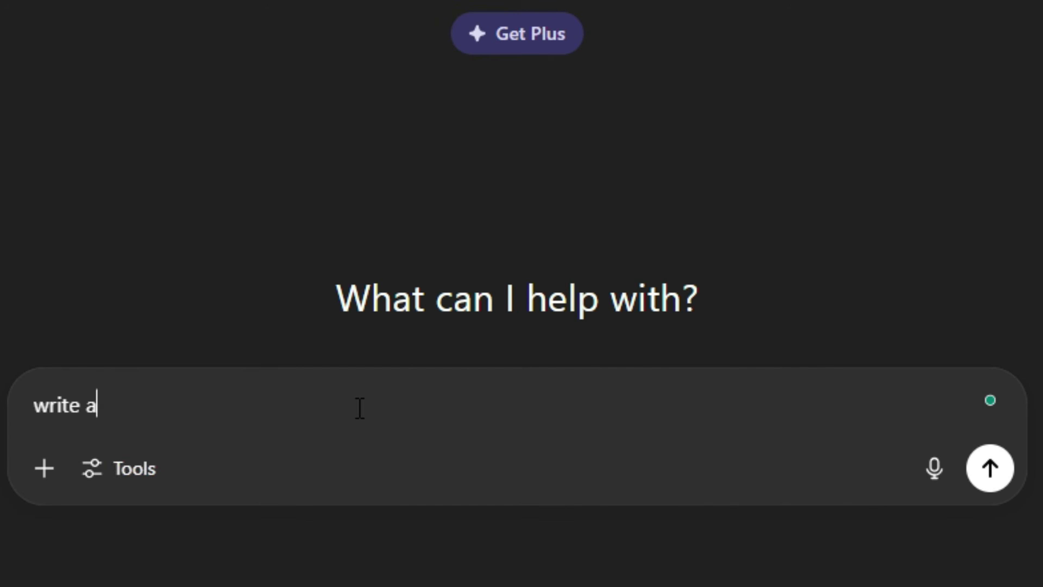
pyautogui.write(' scary short story about the cursed mirror')
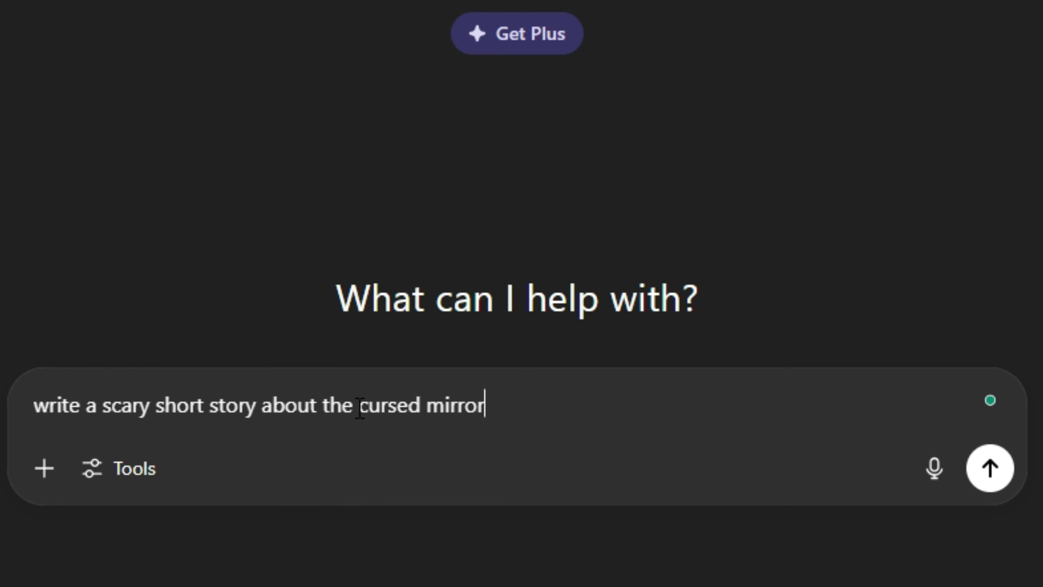
pyautogui.press('Return')
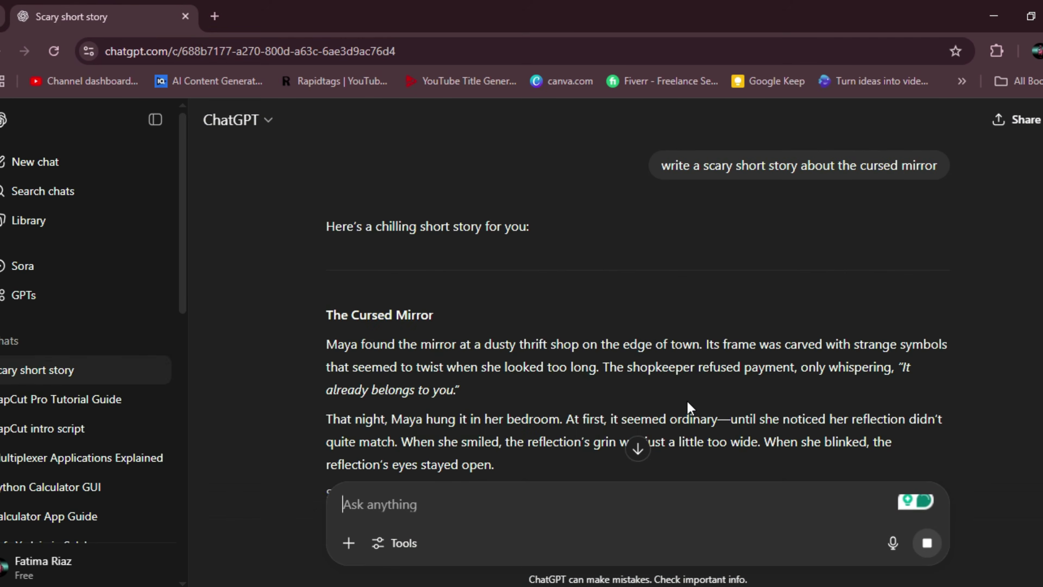
# Look through the generated story and copy its body text from the first paragraph through the closing line
pyautogui.scroll(-10, 690, 406)
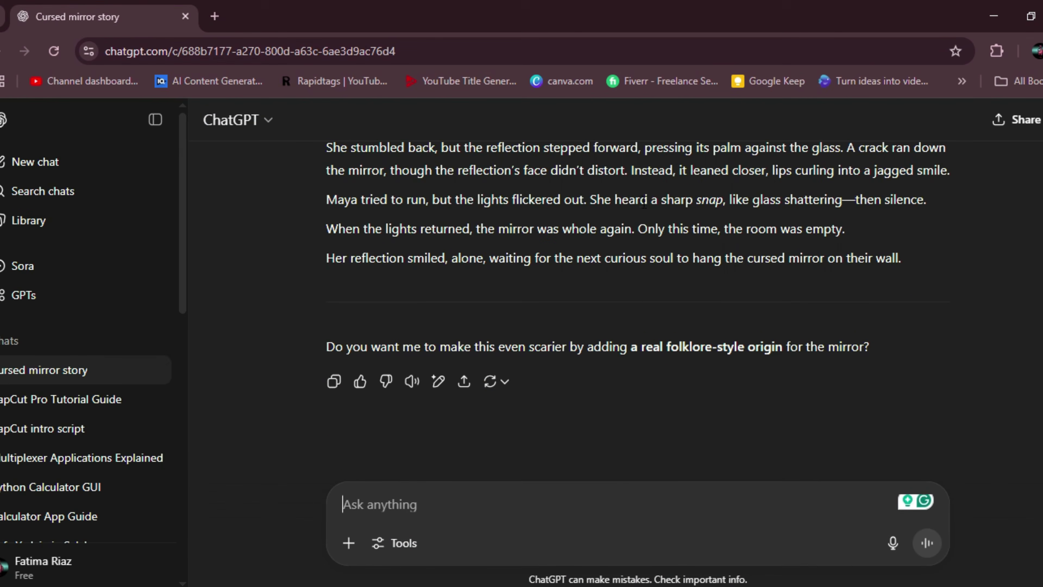
pyautogui.scroll(5, 653, 296)
pyautogui.scroll(-5, 653, 296)
pyautogui.scroll(10, 595, 322)
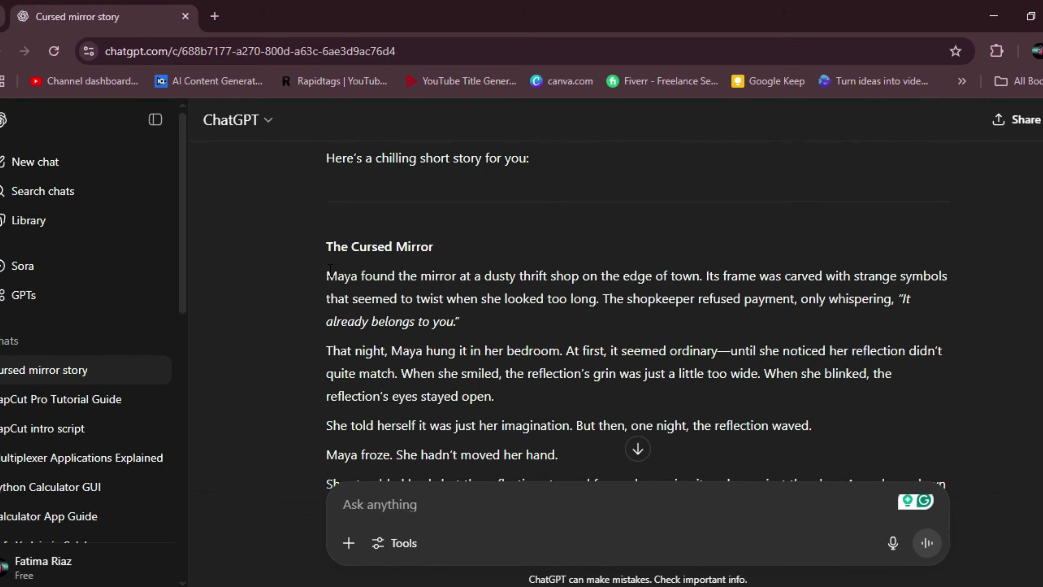
pyautogui.moveTo(328, 272); pyautogui.dragTo(748, 515)
pyautogui.hotkey('ctrl', 'c')
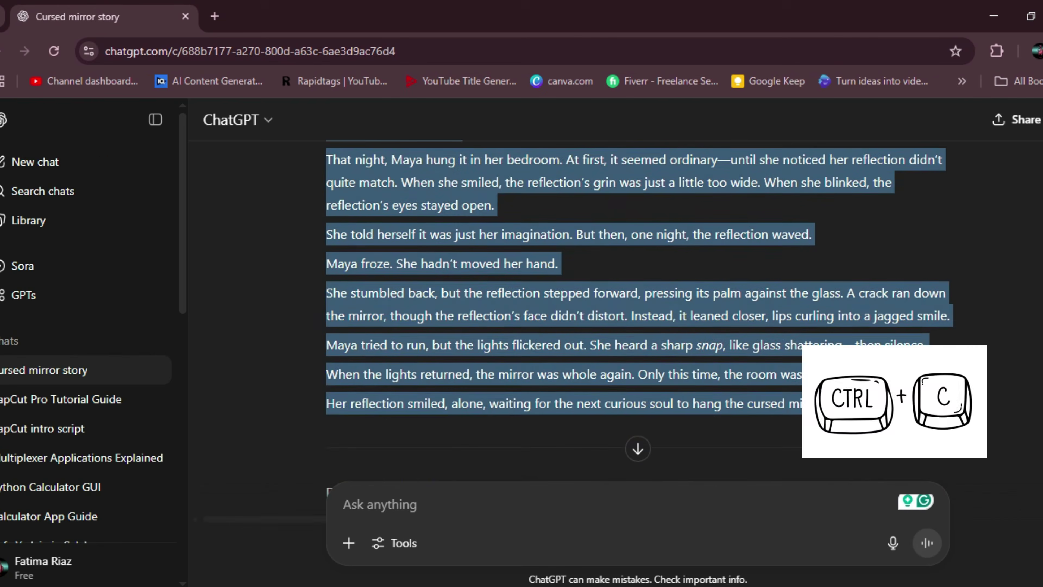
# Open ElevenLabs in a new browser tab through a web search and place the copied story in its Text to Speech editor
pyautogui.click(214, 17)
pyautogui.write('elevenlabs.io')
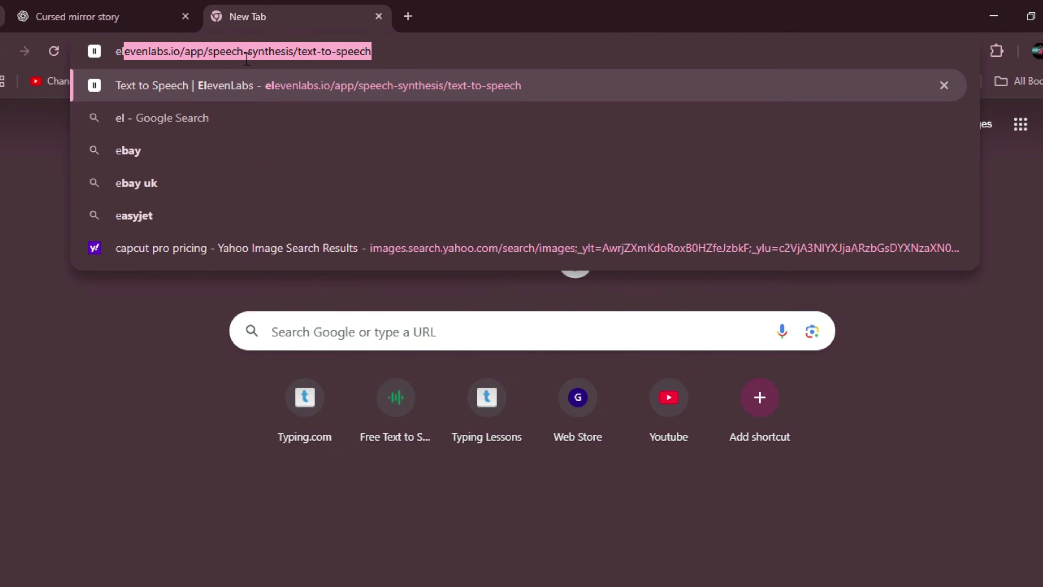
pyautogui.click(204, 111)
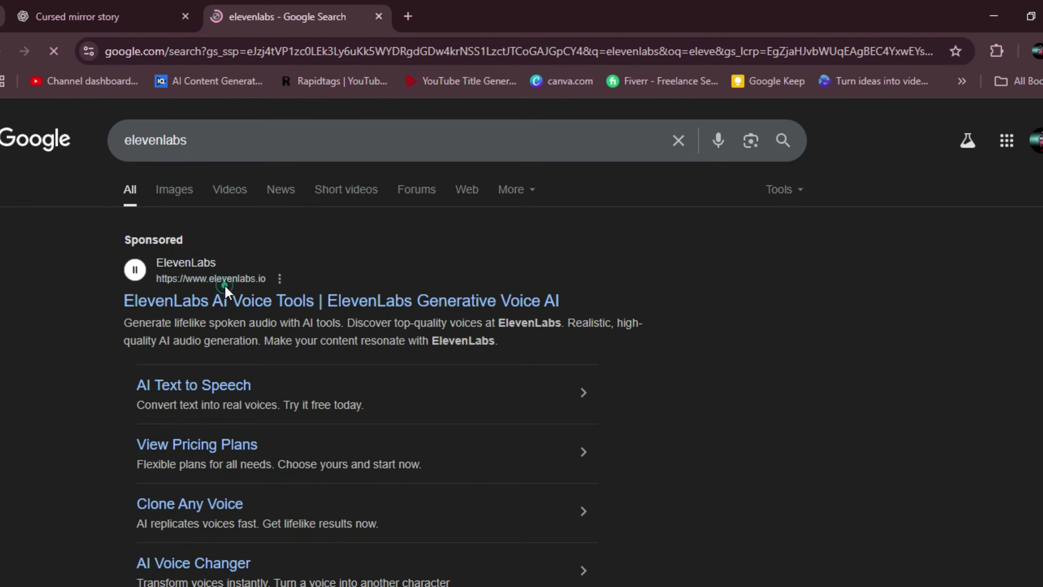
pyautogui.click(225, 290)
pyautogui.click(232, 379)
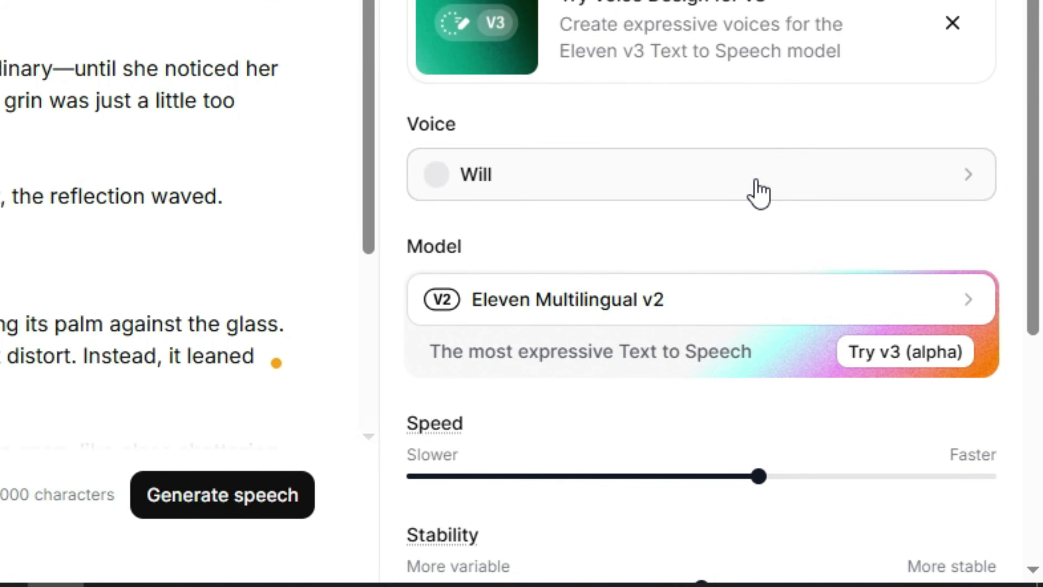
# Search the voices for "horror", preview and select the Deep, Suspense & Horror Narrator voice, and generate the story's speech
pyautogui.click(754, 177)
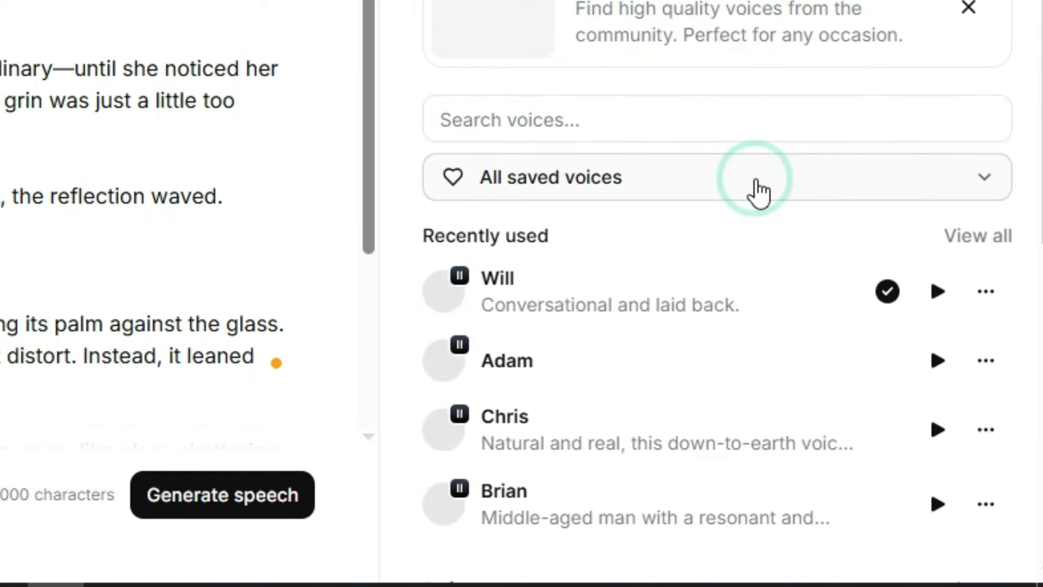
pyautogui.write('horror')
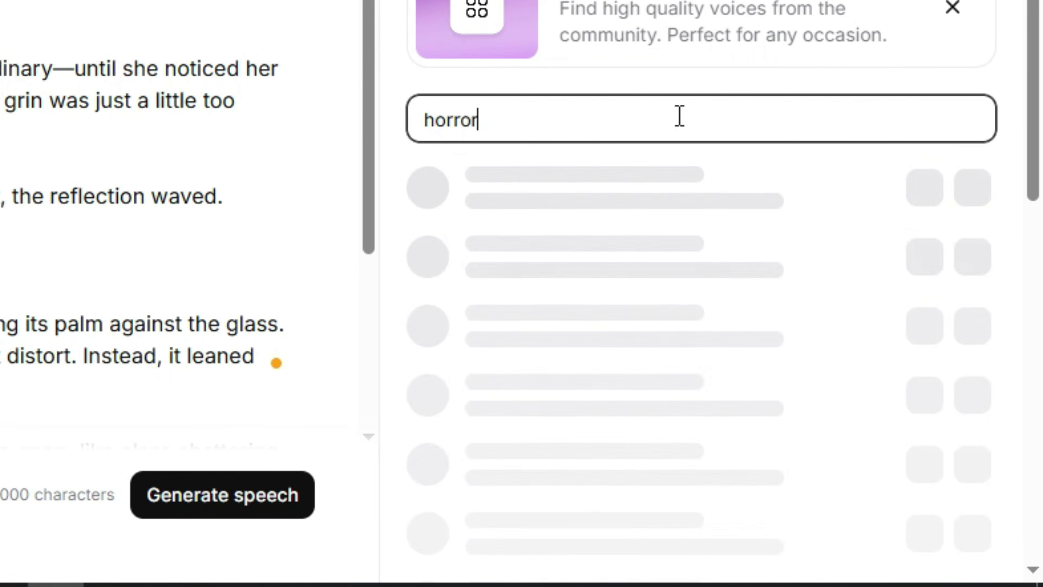
pyautogui.click(919, 196)
pyautogui.click(921, 205)
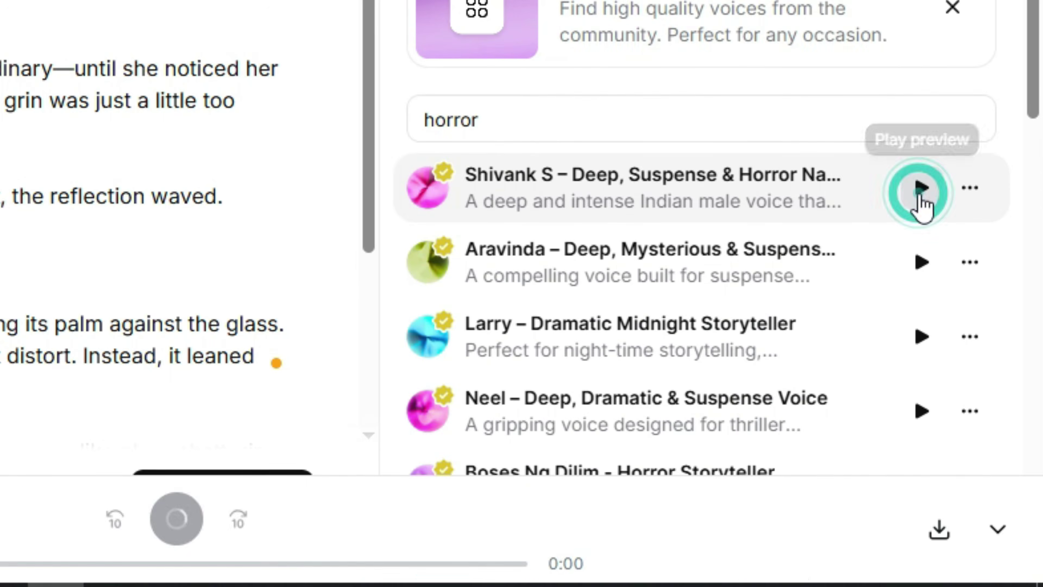
pyautogui.click(822, 193)
pyautogui.click(670, 350)
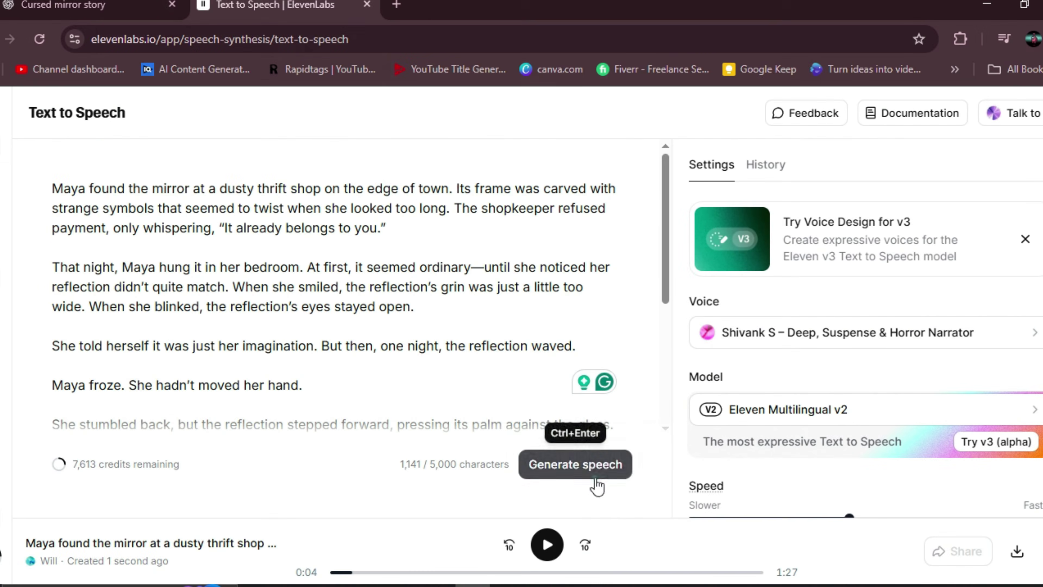
# In the ChatGPT story chat, ask it to "extract the key prompts from scenes" and go back to the reply's start
pyautogui.click(249, 405)
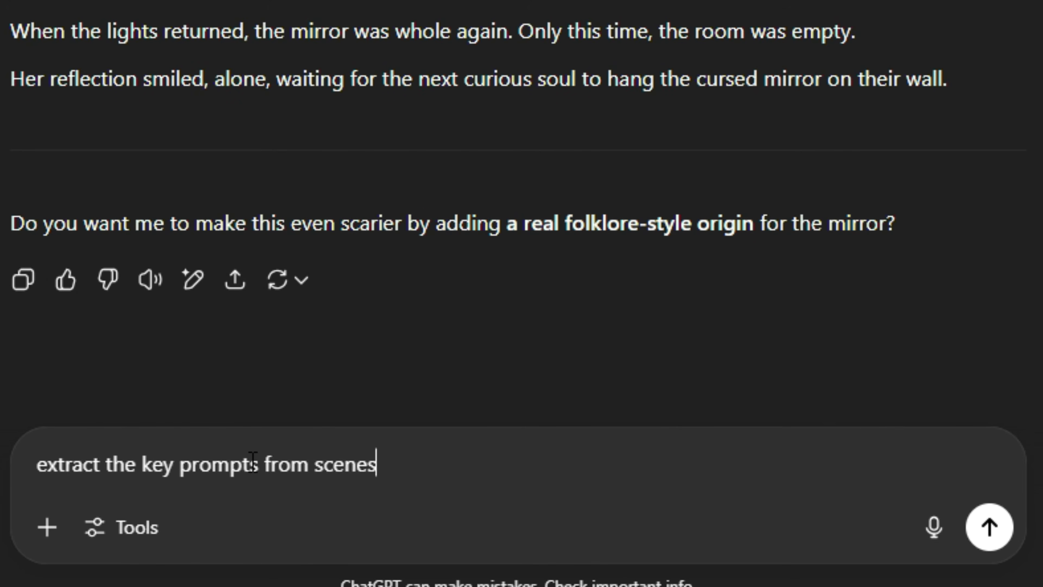
pyautogui.press('Return')
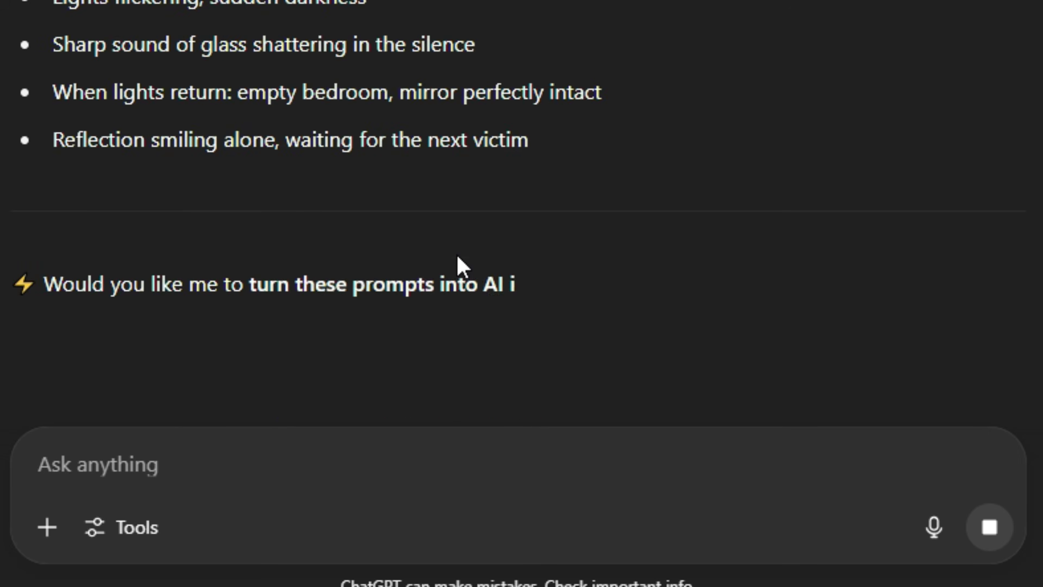
pyautogui.scroll(15, 86, 6)
# Search for Leonardo AI in a new browser tab, enter its web app and open the image creation tool
pyautogui.hotkey('ctrl', 't')
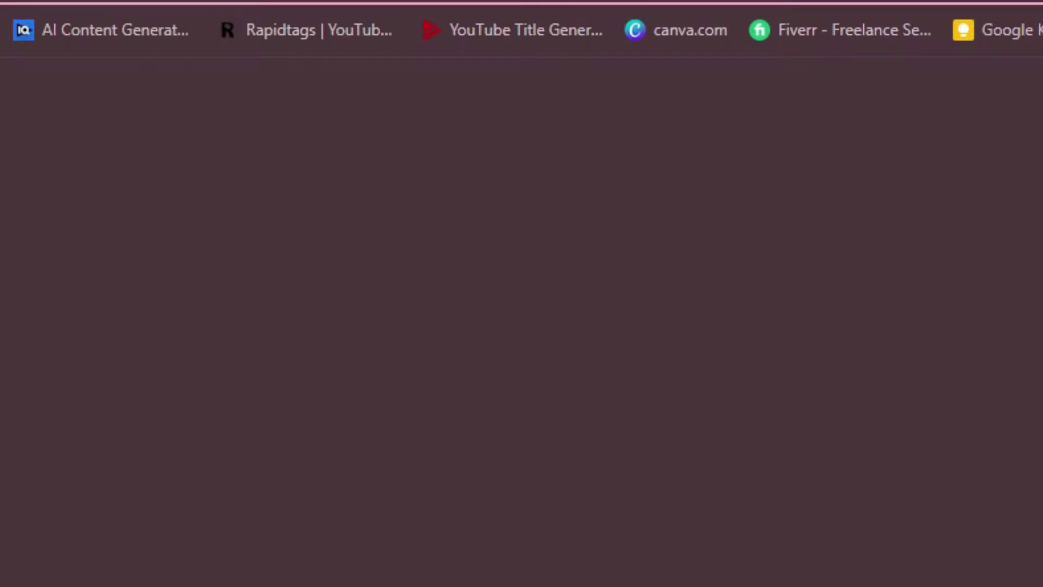
pyautogui.click(561, 78)
pyautogui.write('leonardo')
pyautogui.click(423, 139)
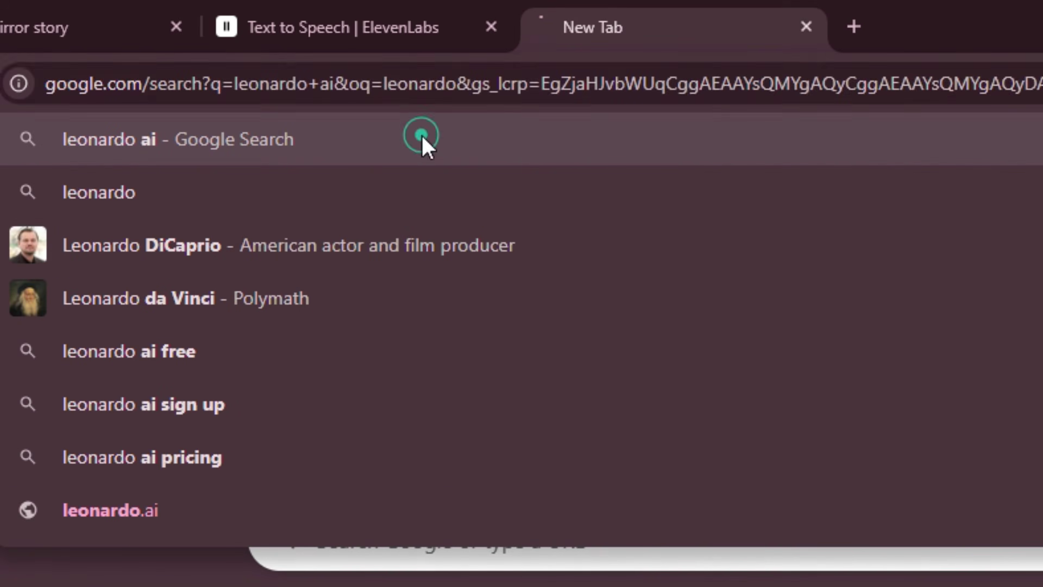
pyautogui.click(334, 448)
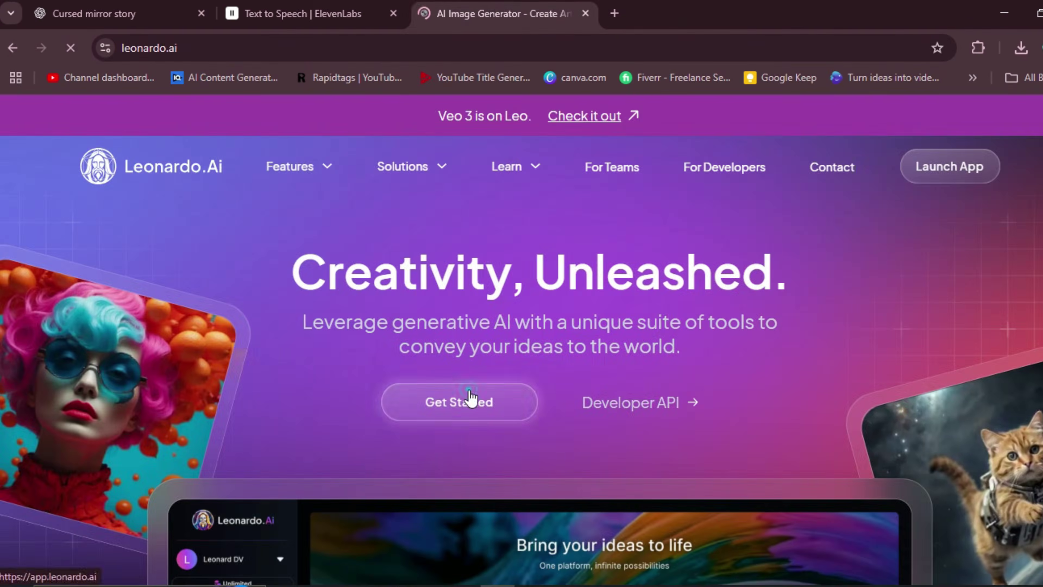
pyautogui.click(464, 399)
pyautogui.click(200, 380)
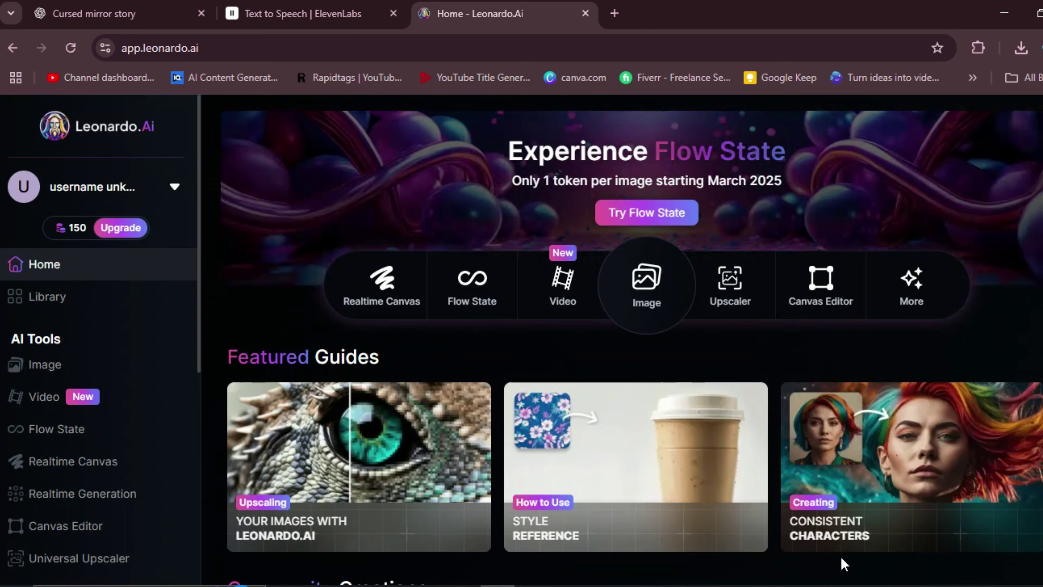
# Copy the Scene 1 prompts from the ChatGPT chat, generate images from them in Leonardo.Ai and dismiss the getting-started checklist
pyautogui.click(142, 5)
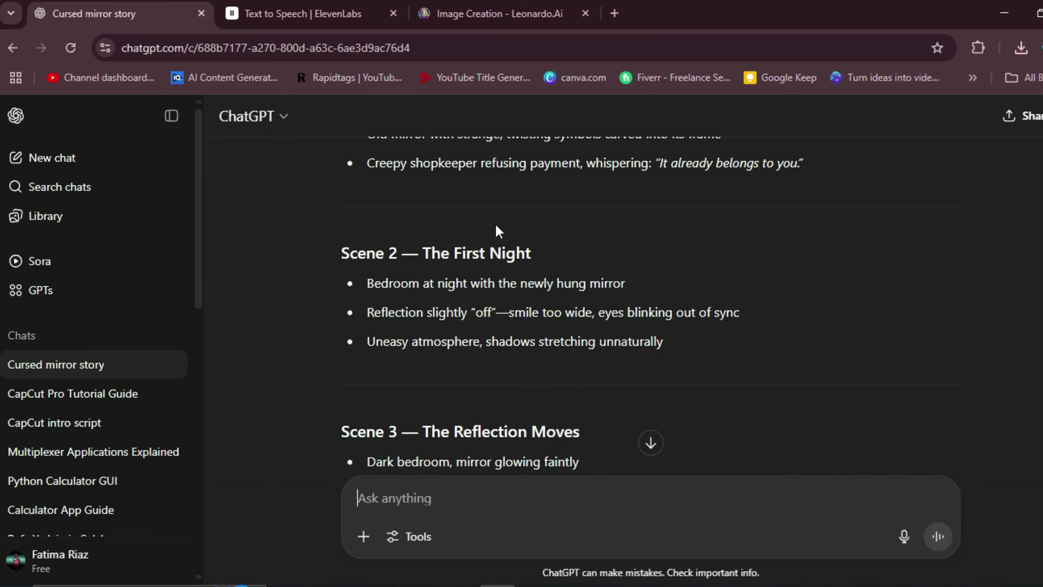
pyautogui.scroll(5, 498, 232)
pyautogui.scroll(-2, 370, 209)
pyautogui.moveTo(368, 208); pyautogui.dragTo(820, 270)
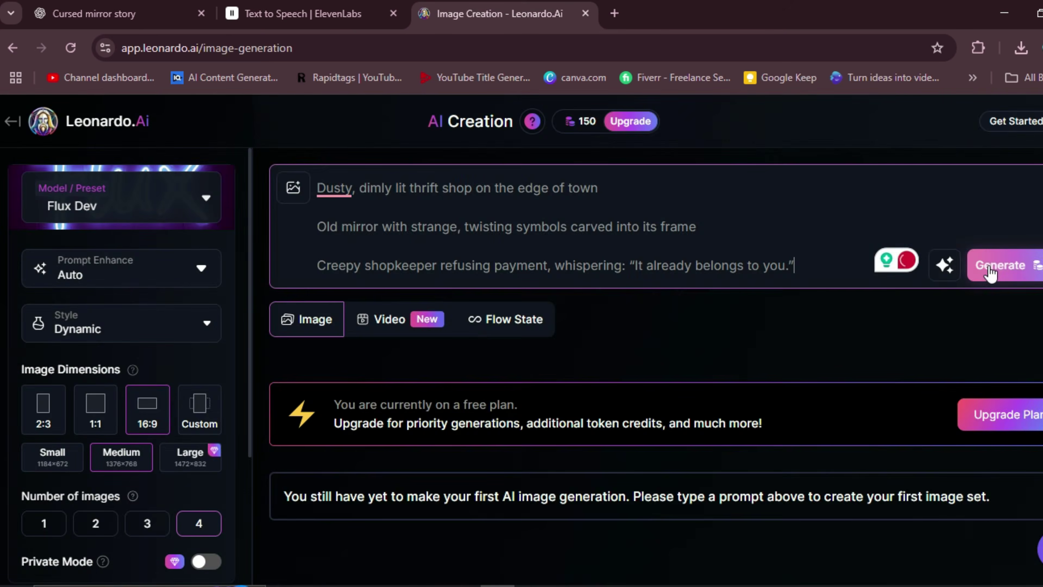
pyautogui.click(991, 272)
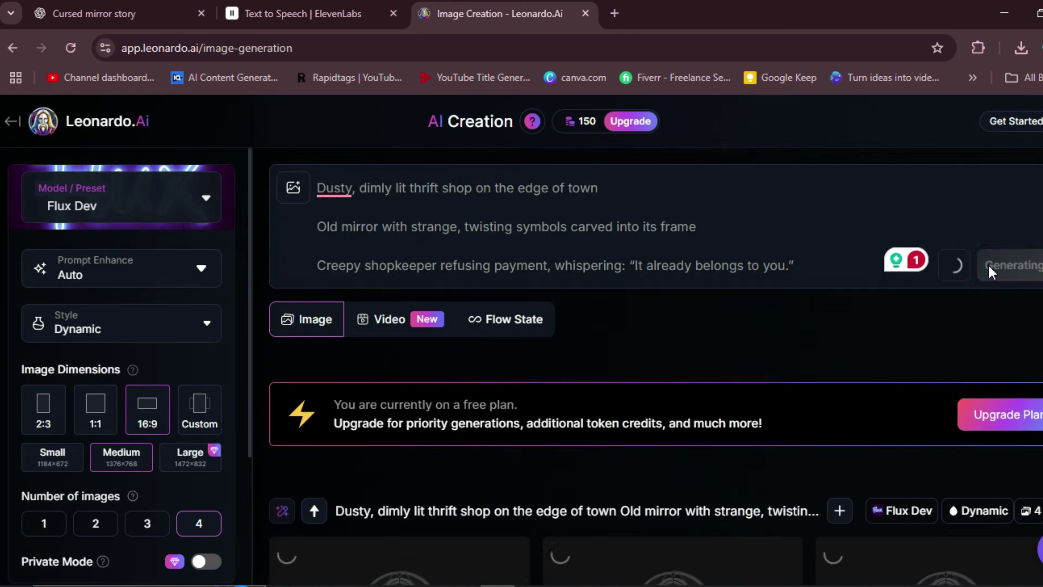
pyautogui.scroll(-5, 987, 272)
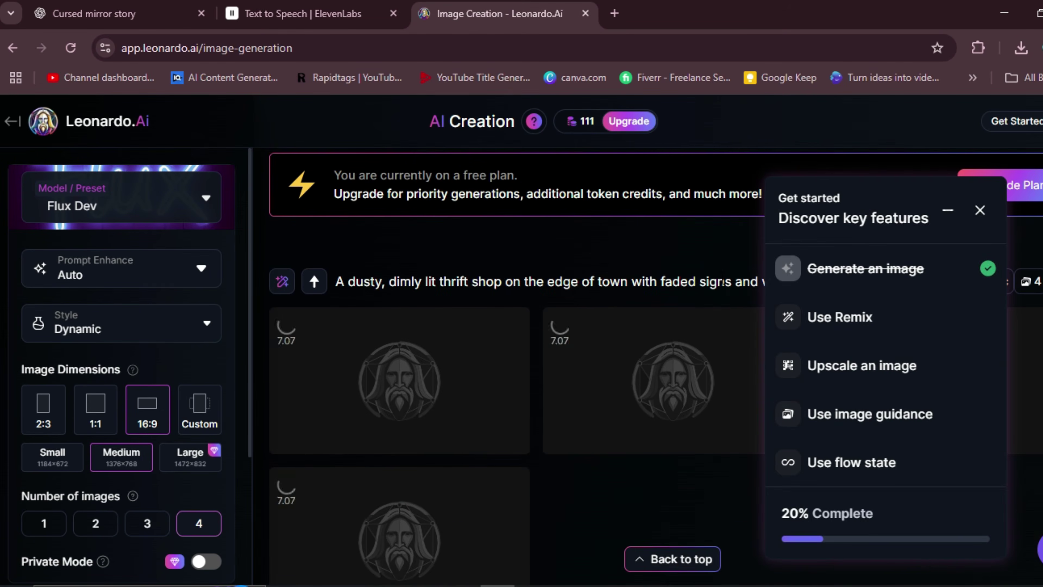
pyautogui.click(980, 210)
# Return to the ChatGPT chat and copy the three prompt lines of Scene 2, The First Night
pyautogui.click(112, 13)
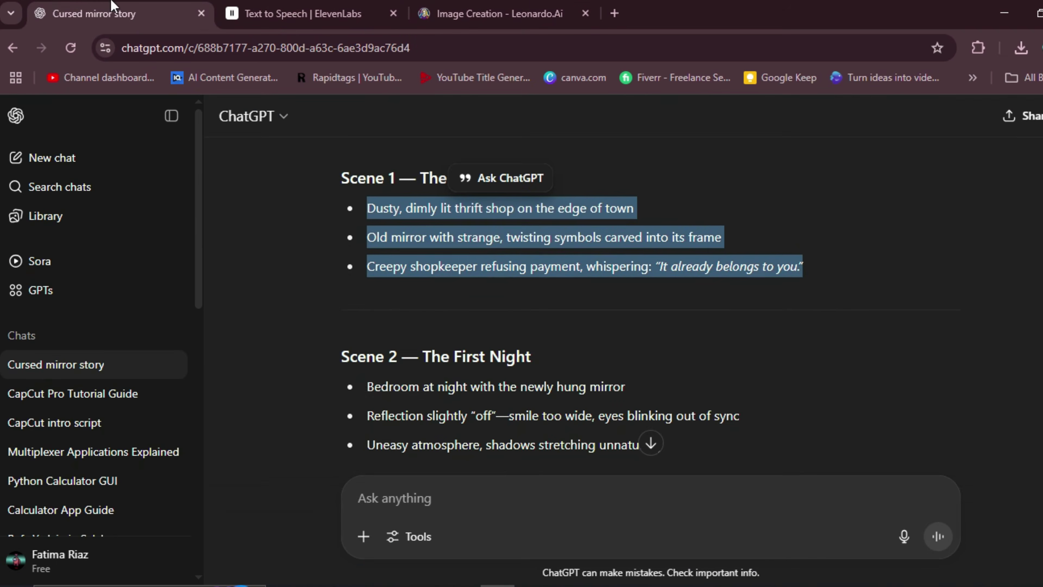
pyautogui.scroll(-6, 449, 341)
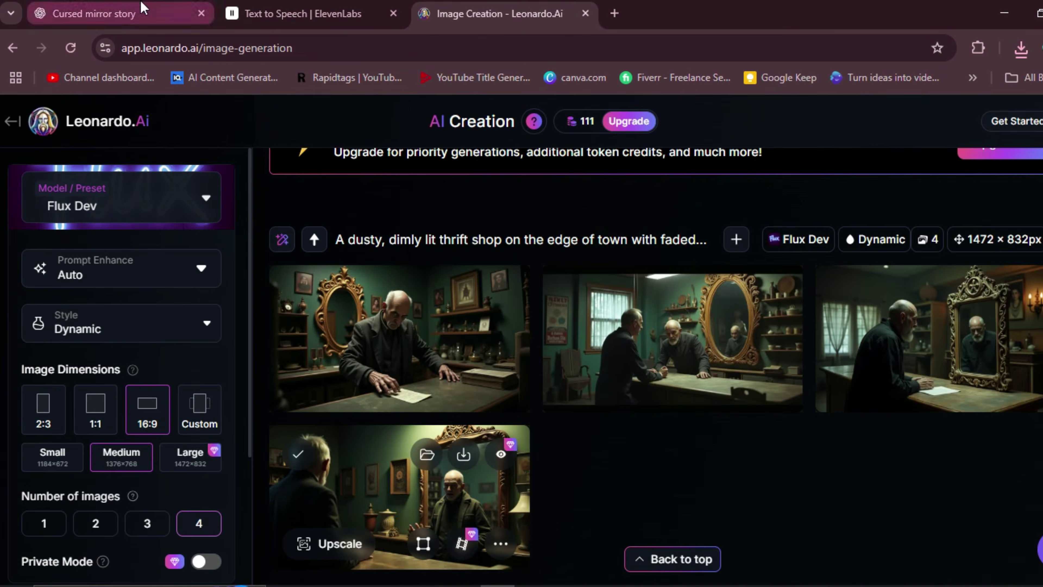
pyautogui.click(94, 14)
pyautogui.scroll(-3, 416, 304)
pyautogui.scroll(-2, 416, 306)
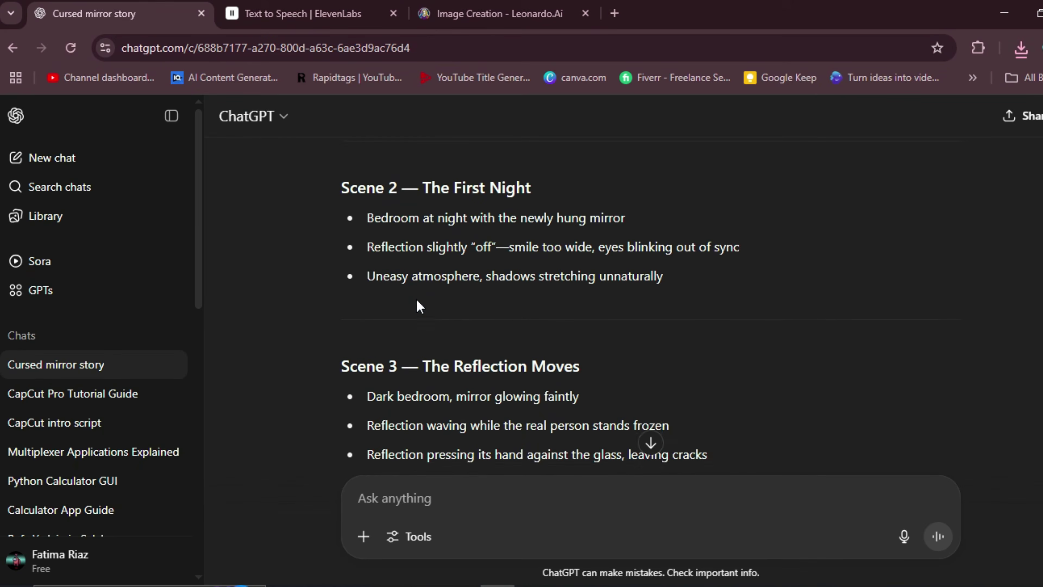
pyautogui.moveTo(366, 185); pyautogui.dragTo(675, 245)
pyautogui.hotkey('ctrl', 'c')
# In Leonardo.Ai, generate images with the copied Scene 2 lines as the new prompt and download the third image
pyautogui.click(492, 14)
pyautogui.scroll(5, 614, 287)
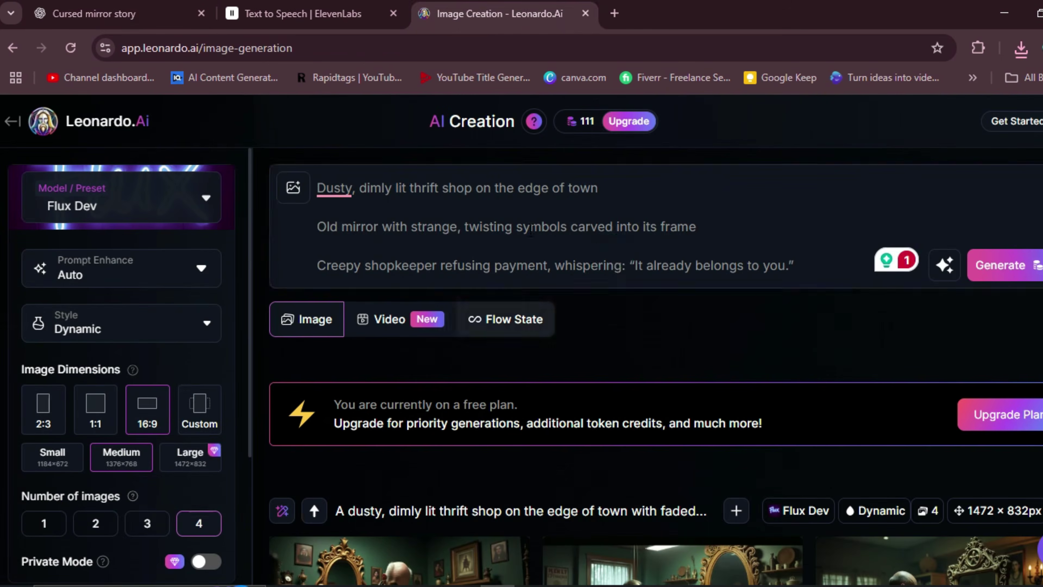
pyautogui.click(614, 255)
pyautogui.hotkey('ctrl', 'a')
pyautogui.hotkey('ctrl', 'v')
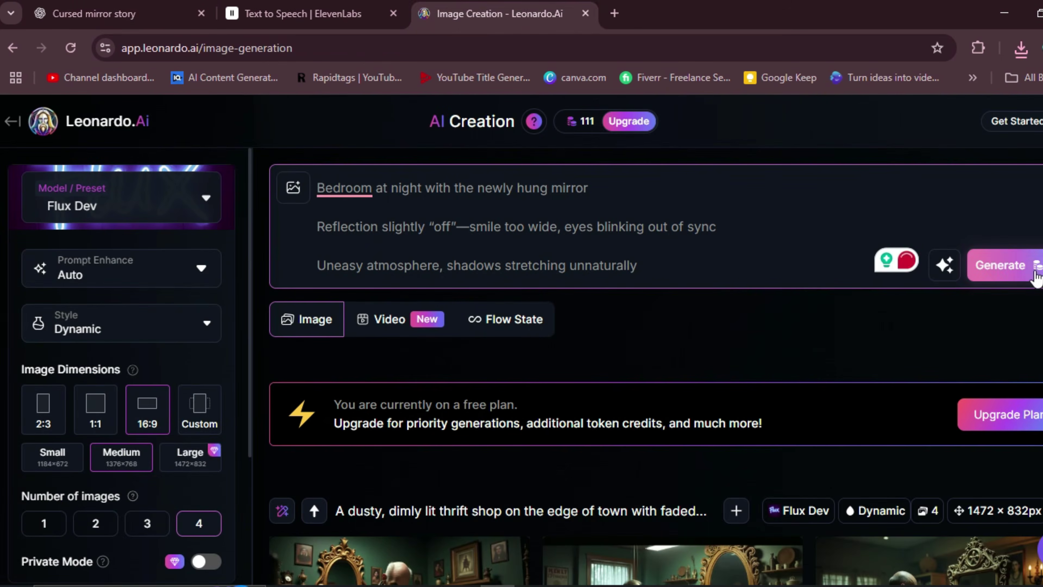
pyautogui.click(1002, 265)
pyautogui.scroll(-5, 1018, 287)
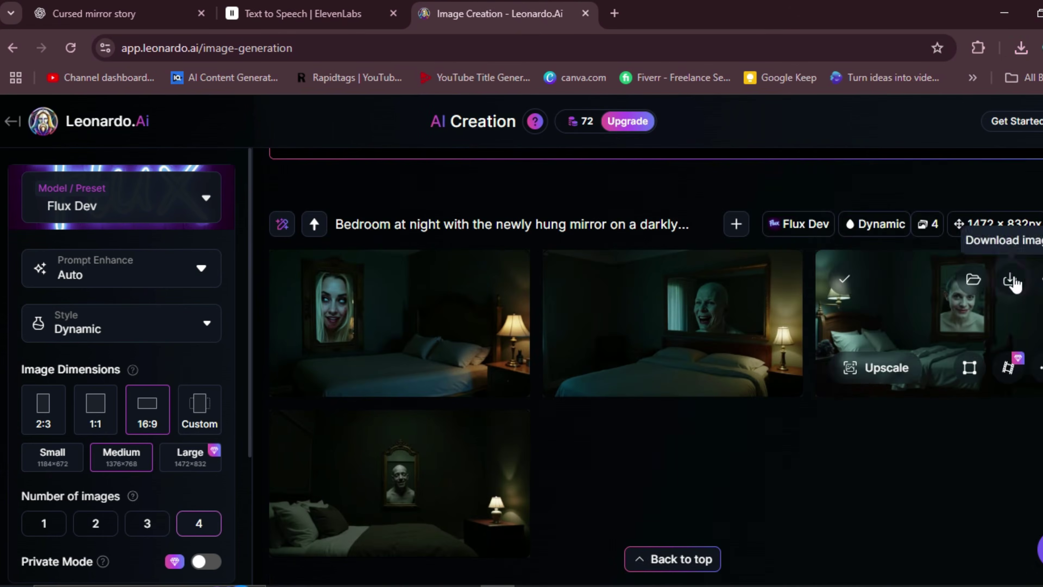
pyautogui.click(1010, 277)
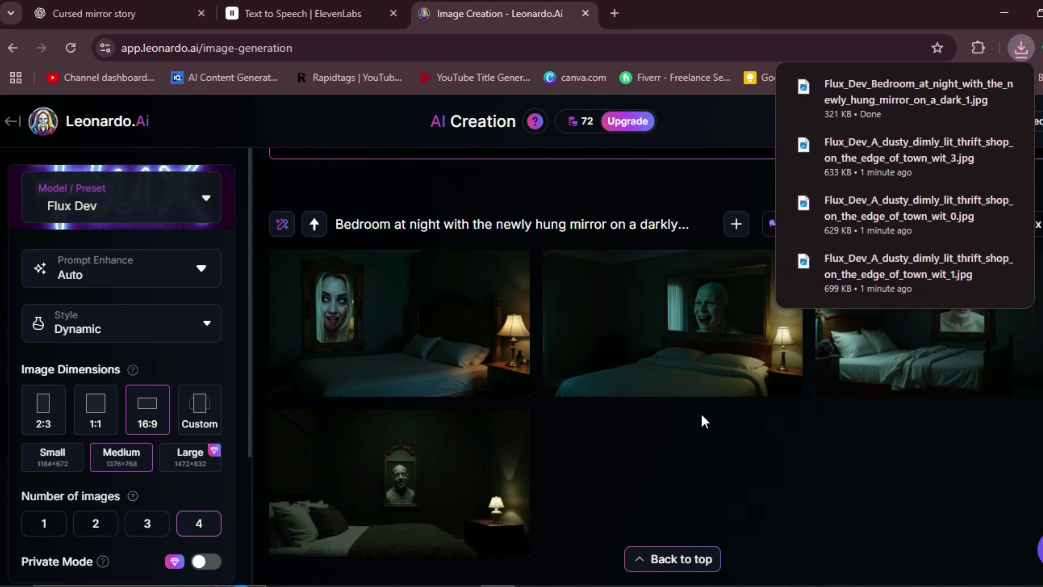
# Go back to the ChatGPT chat and copy the four prompt lines of Scene 3, The Reflection Moves
pyautogui.scroll(2, 702, 420)
pyautogui.hotkey('ctrl', '1')
pyautogui.moveTo(366, 209); pyautogui.dragTo(678, 306)
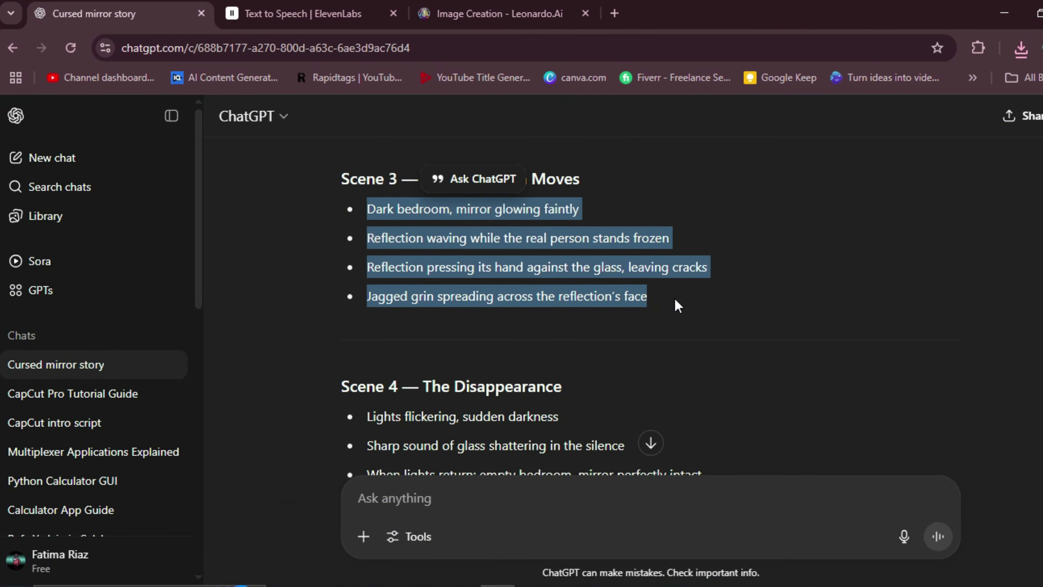
pyautogui.hotkey('ctrl', 'c')
# In Leonardo.Ai, replace the image prompt with the copied Scene 3 lines and generate the images
pyautogui.hotkey('ctrl', '3')
pyautogui.click(507, 220)
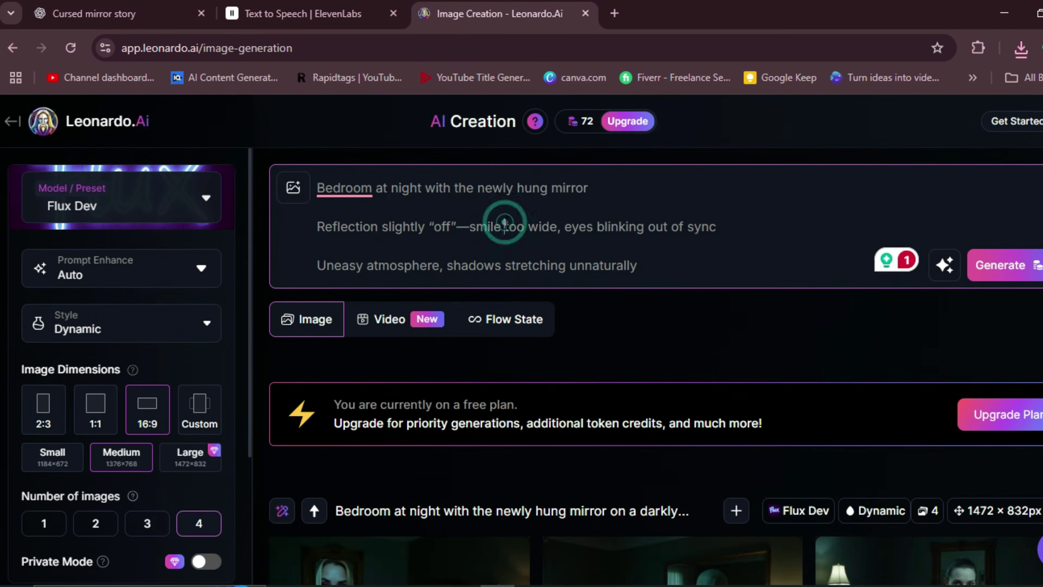
pyautogui.hotkey('ctrl', 'a')
pyautogui.hotkey('ctrl', 'v')
pyautogui.click(1003, 293)
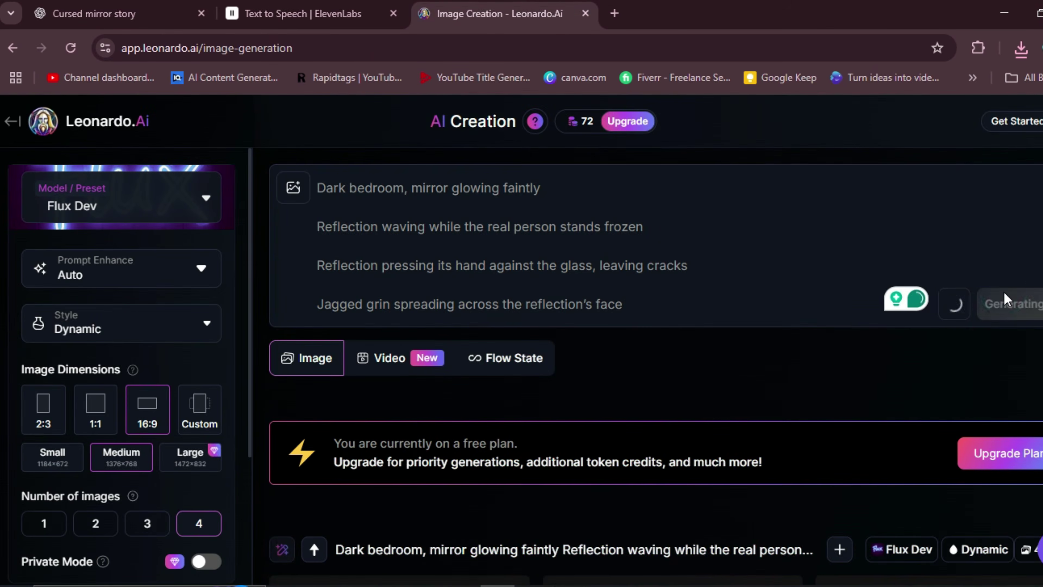
pyautogui.scroll(-6, 1006, 298)
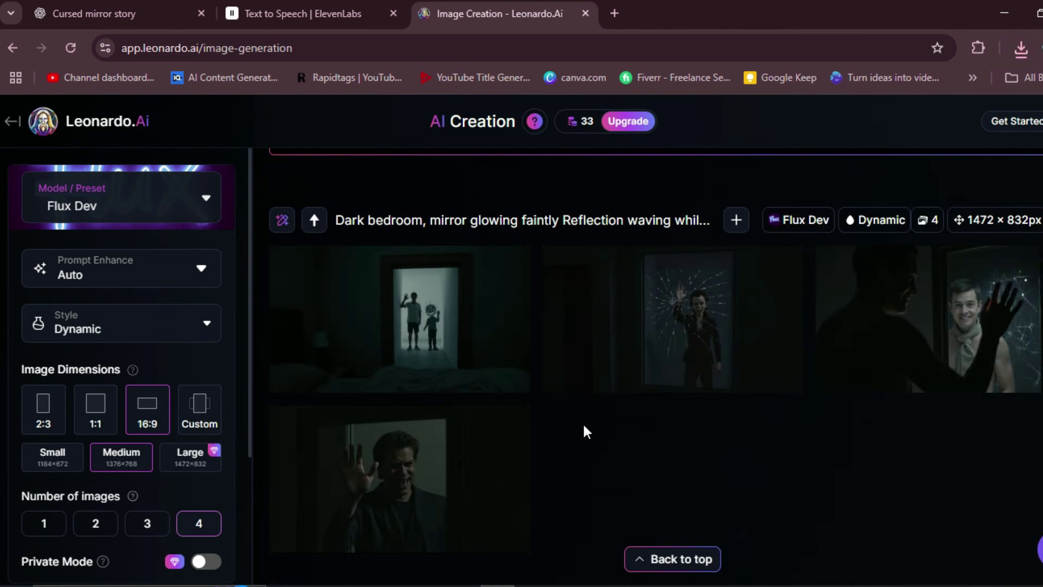
# Copy the disappearance scene's prompt from ChatGPT, generate images from it in Leonardo.Ai and download the fourth image
pyautogui.hotkey('ctrl', '1')
pyautogui.moveTo(342, 238); pyautogui.dragTo(553, 308)
pyautogui.hotkey('ctrl', 'c')
pyautogui.click(484, 17)
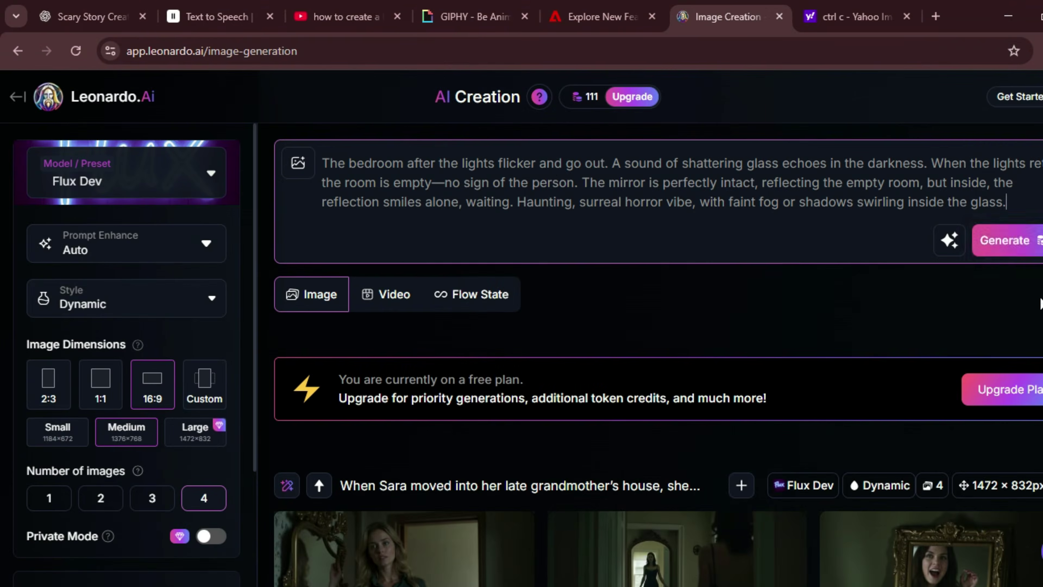
pyautogui.click(1022, 240)
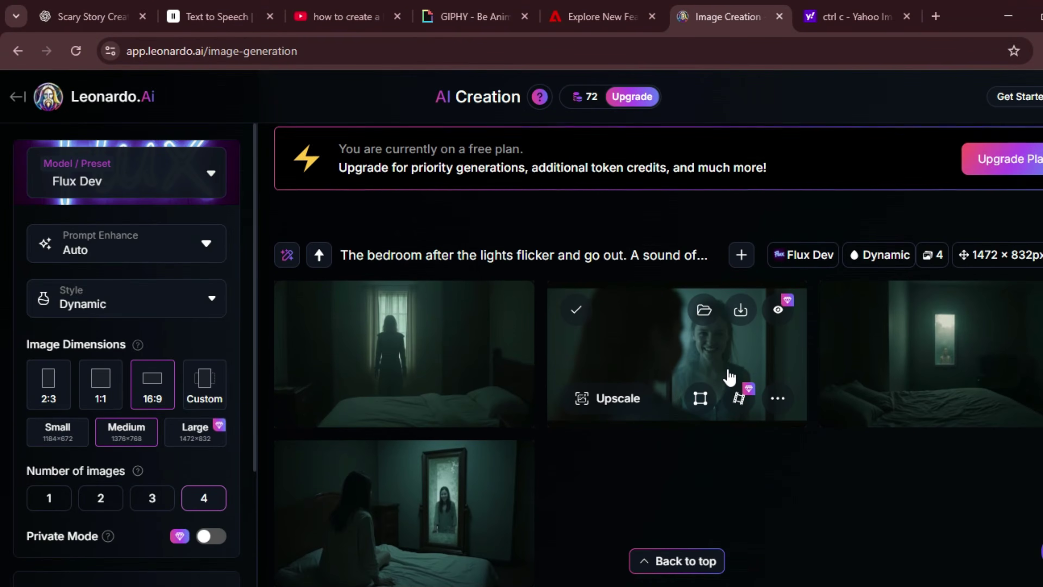
pyautogui.scroll(-2, 729, 373)
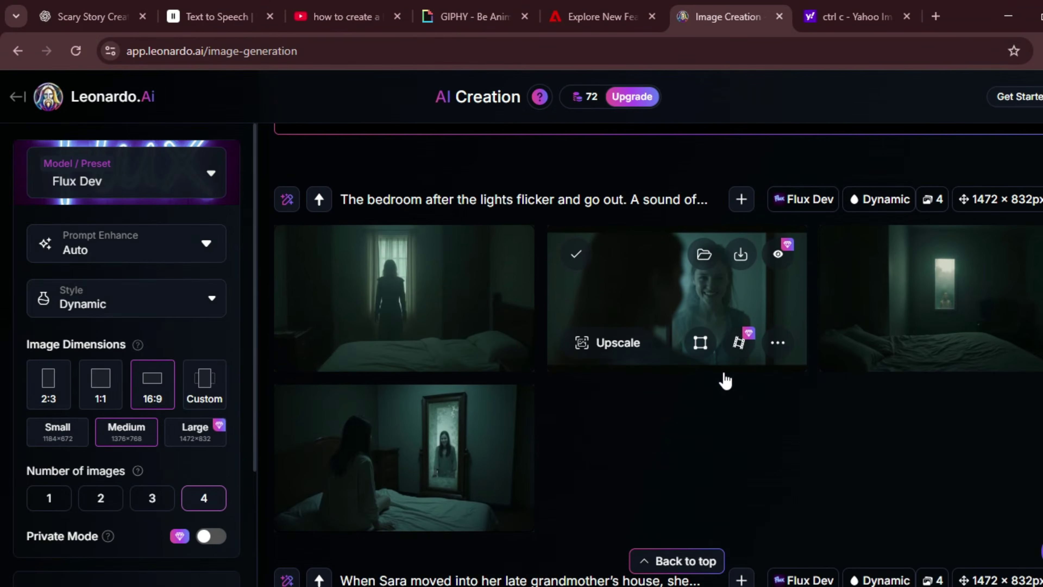
pyautogui.click(481, 425)
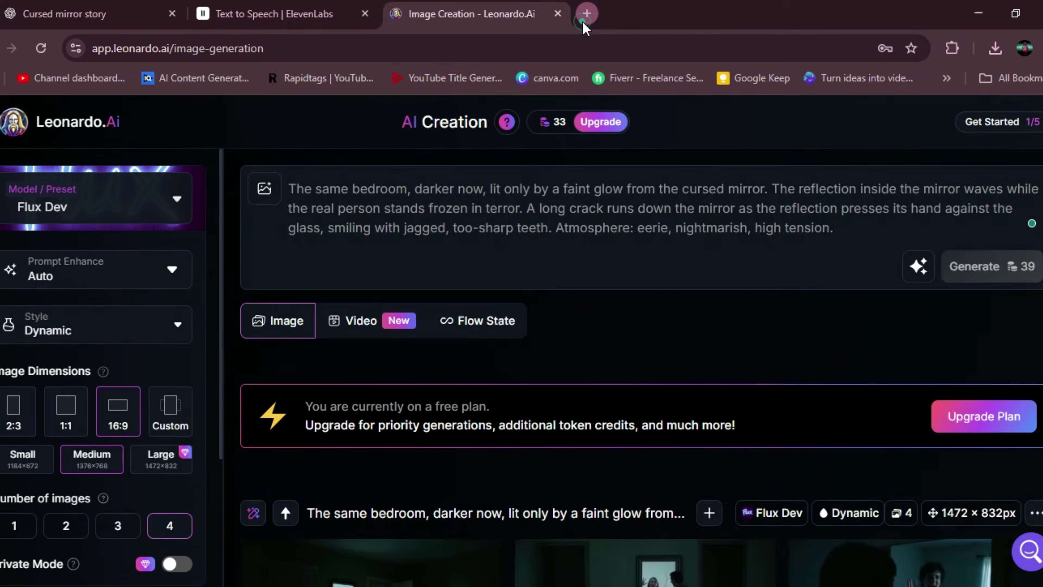
# Search the web for "vidu ai" in a new browser tab and open the Vidu site
pyautogui.click(587, 13)
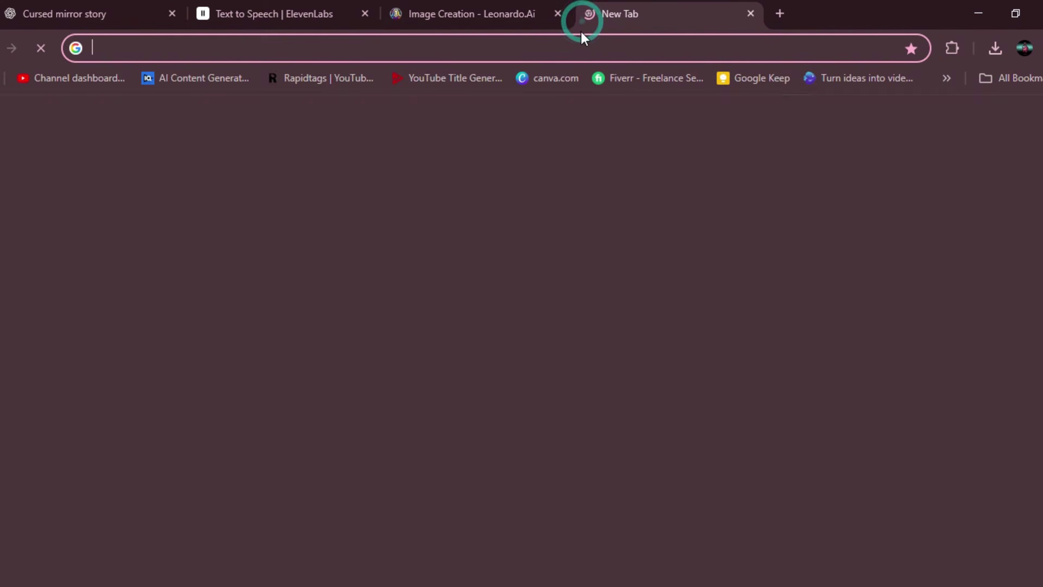
pyautogui.click(576, 43)
pyautogui.write('vidu')
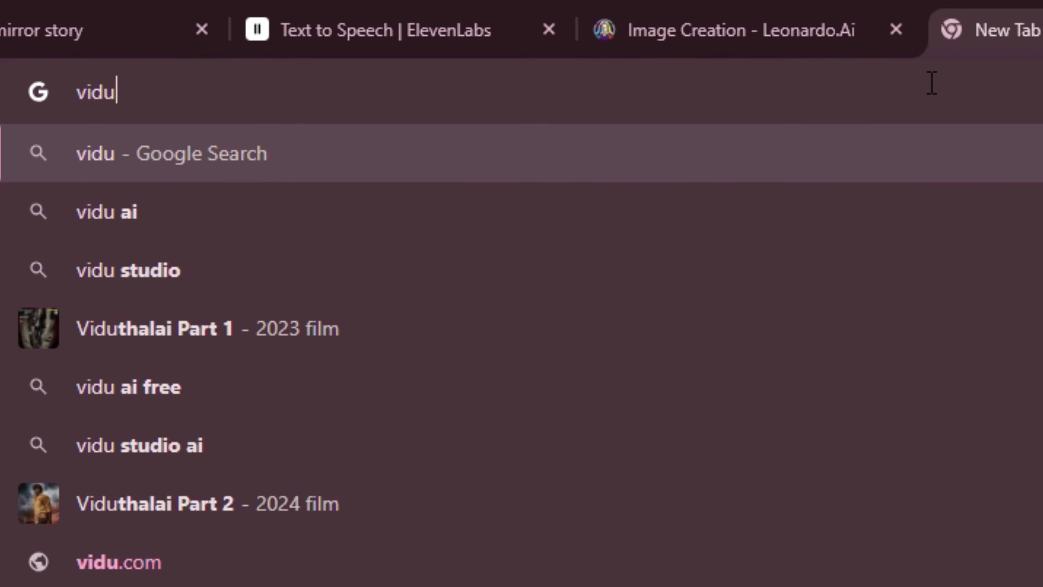
pyautogui.click(682, 190)
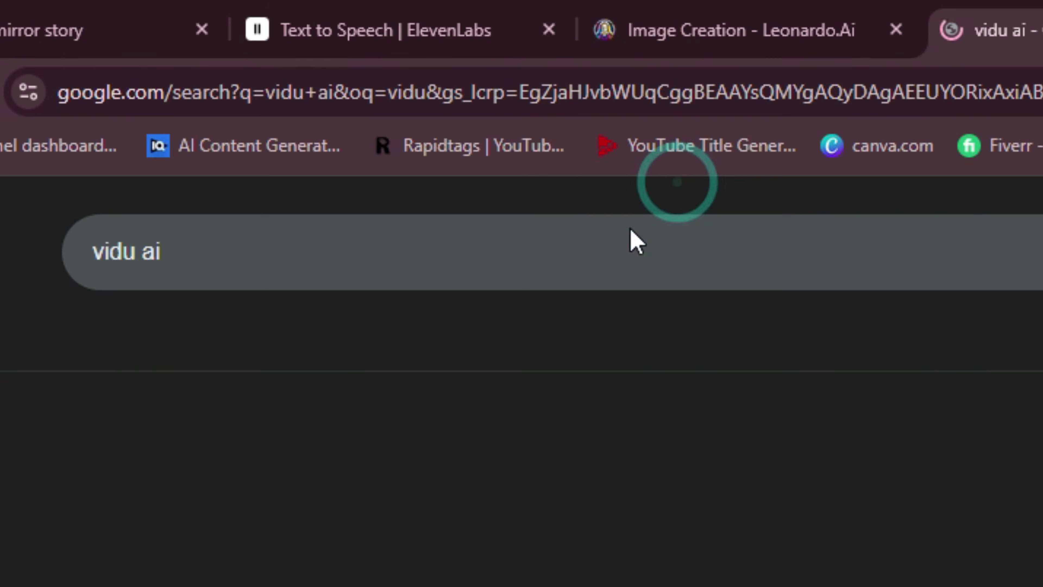
pyautogui.click(314, 541)
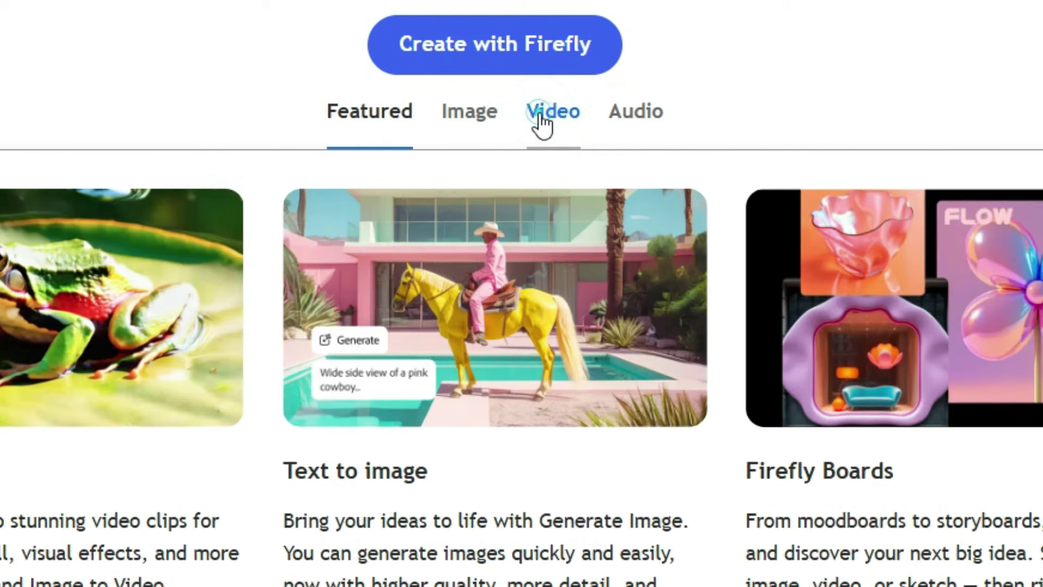
# Open Adobe Firefly's Image to video tool and set two downloaded thrift-shop images as the first and end frames
pyautogui.click(547, 297)
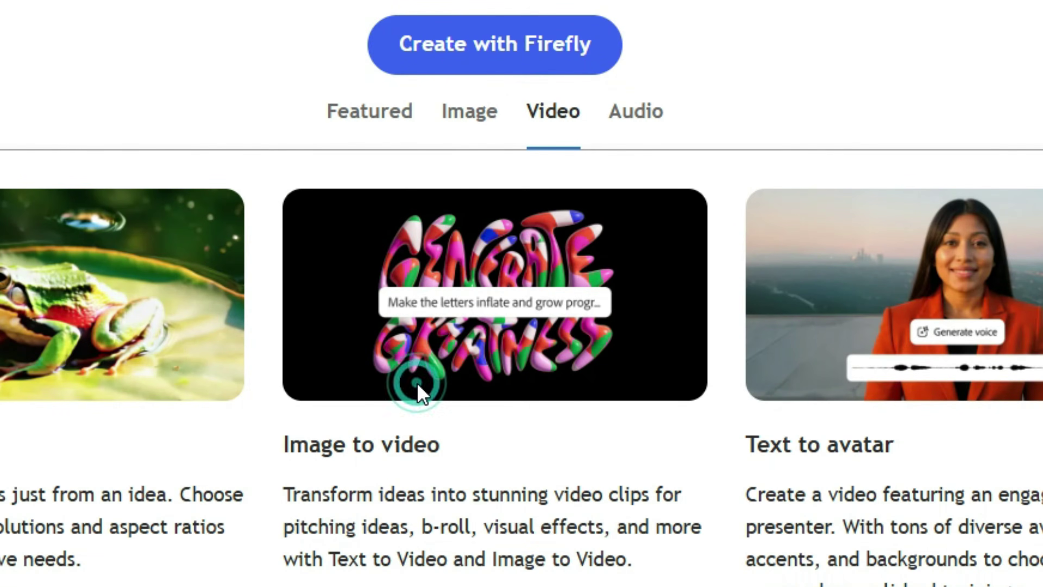
pyautogui.click(447, 322)
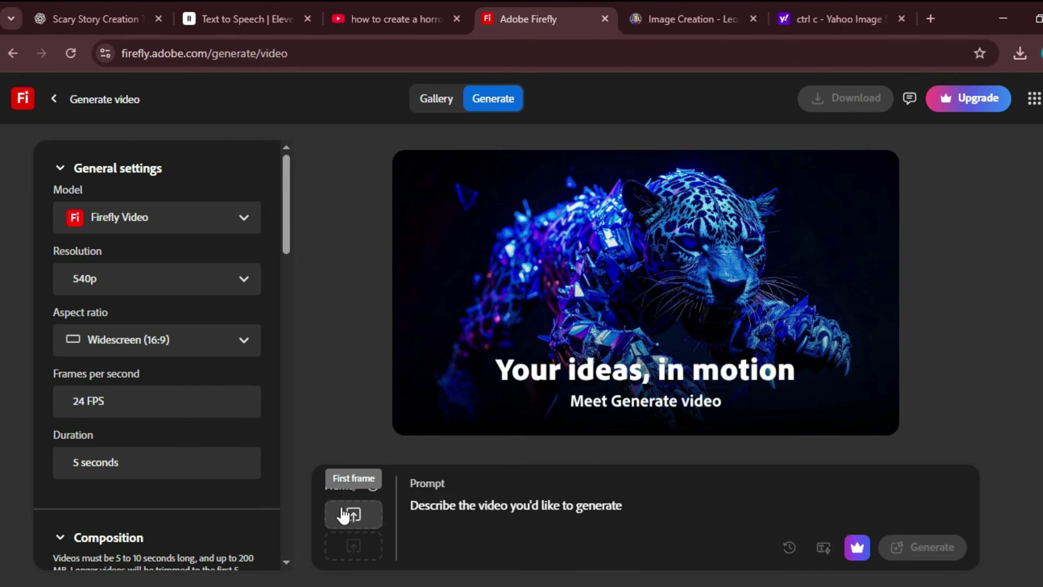
pyautogui.click(345, 513)
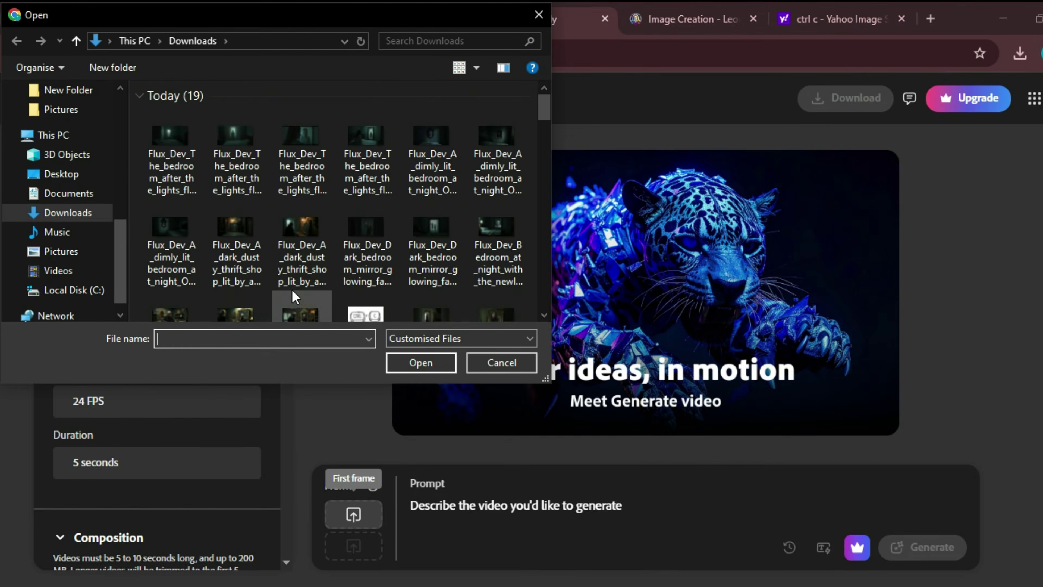
pyautogui.scroll(-3, 294, 290)
pyautogui.doubleClick(306, 181)
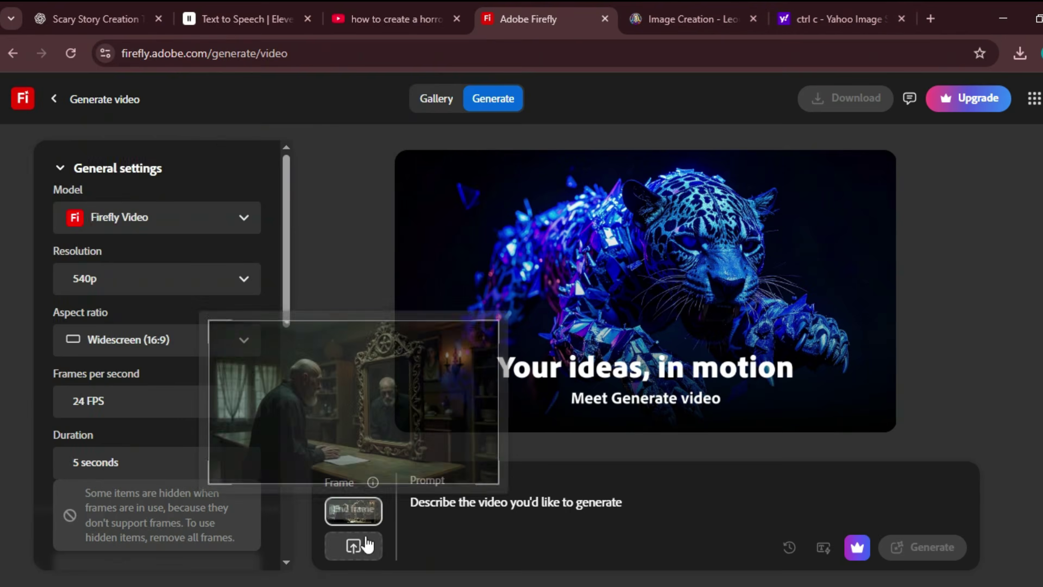
pyautogui.click(363, 540)
pyautogui.scroll(3, 293, 244)
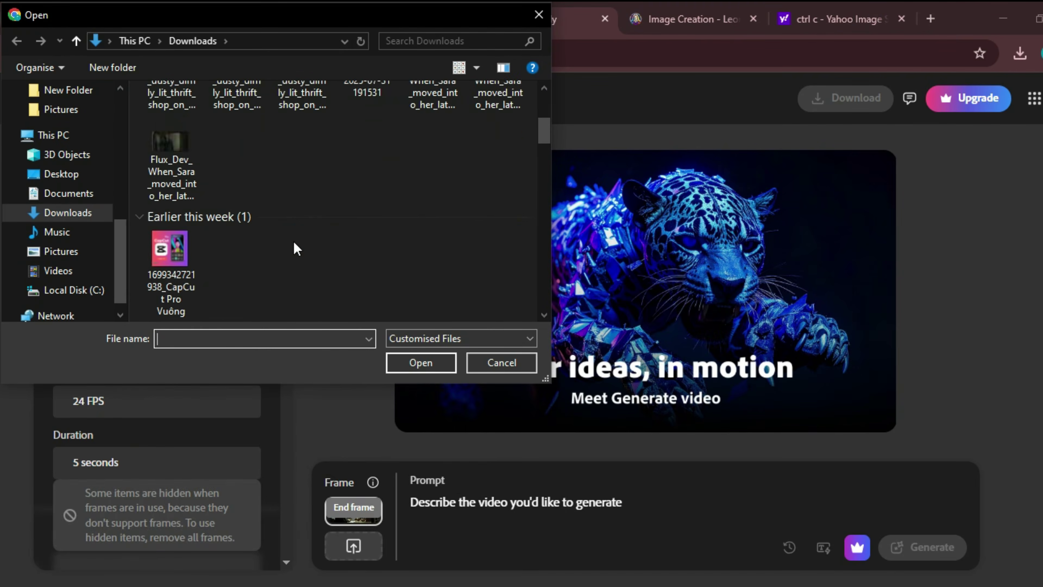
pyautogui.scroll(2, 264, 178)
pyautogui.doubleClick(171, 176)
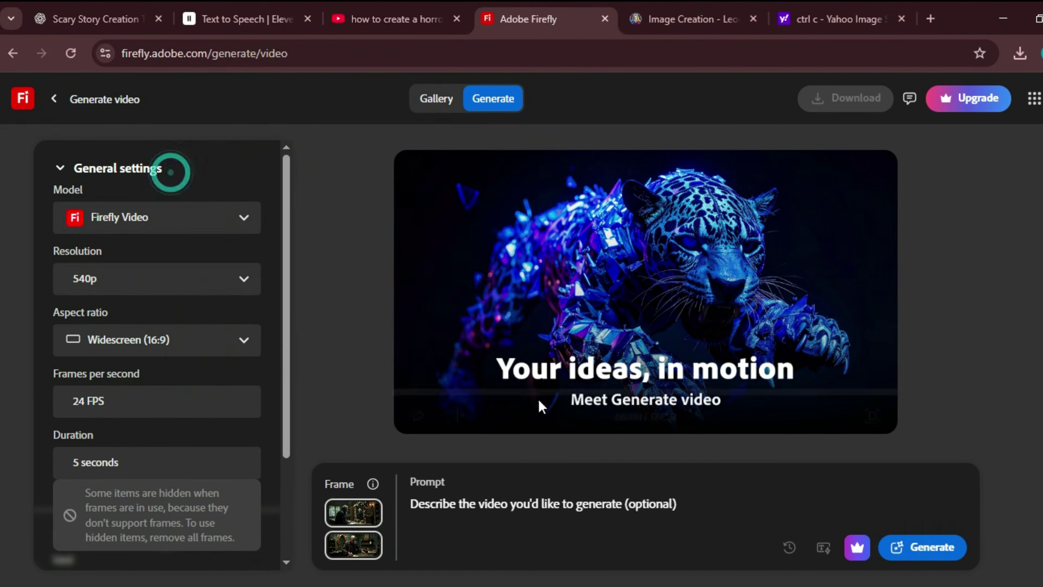
# Generate a video with the Scene 1 prompt starting "Dusty, dimly lit thrift shop on the edge of town" and download it
pyautogui.click(557, 511)
pyautogui.write('Dusty, dimly lit thrift shop on the edge of town  Old mirror with strange, twisting symbols carved into its frame  Creepy shopkeeper refusing payment, whispering: "It already belongs to you."')
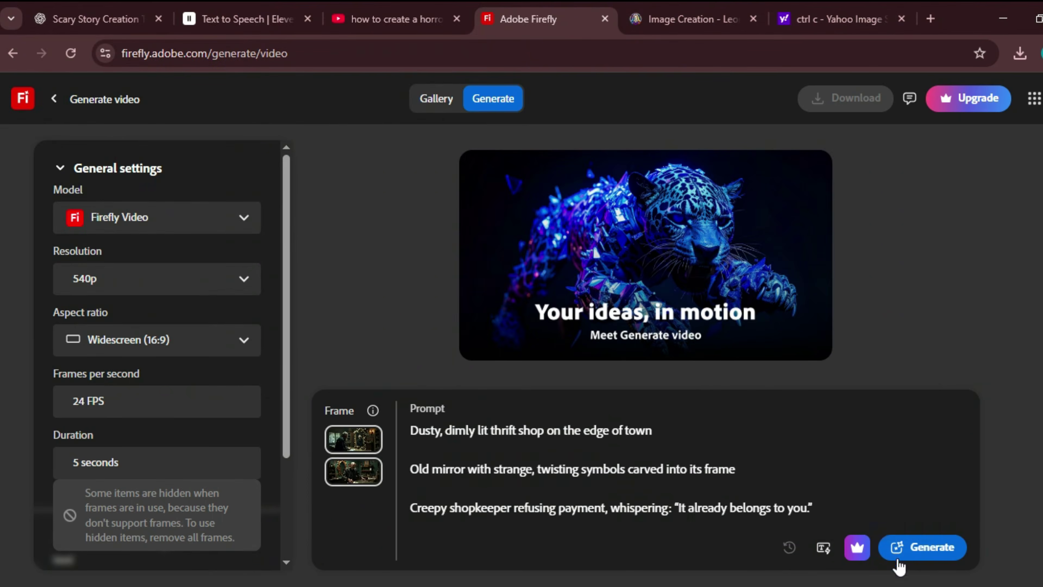
pyautogui.click(902, 550)
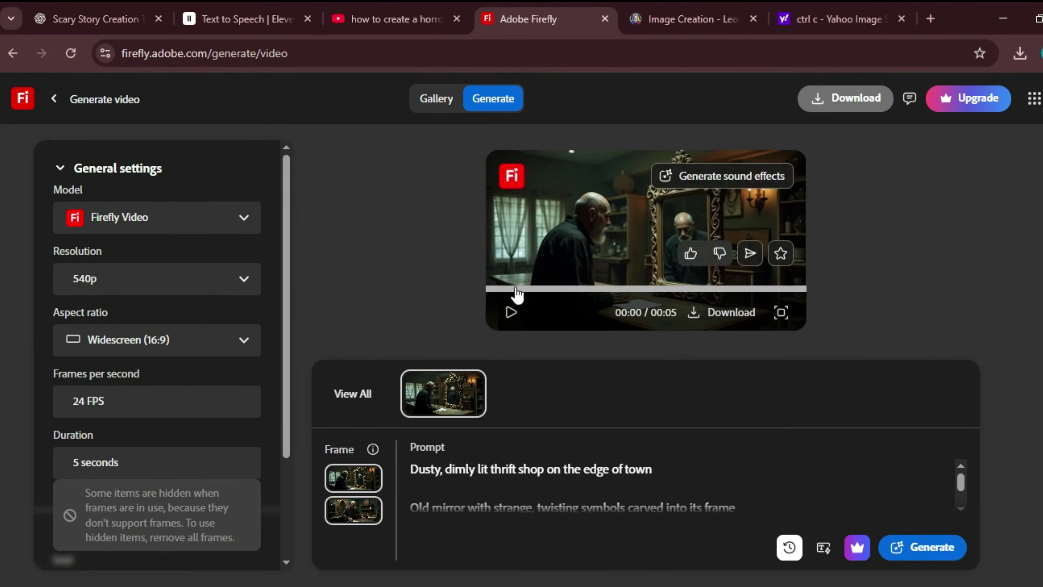
pyautogui.click(511, 313)
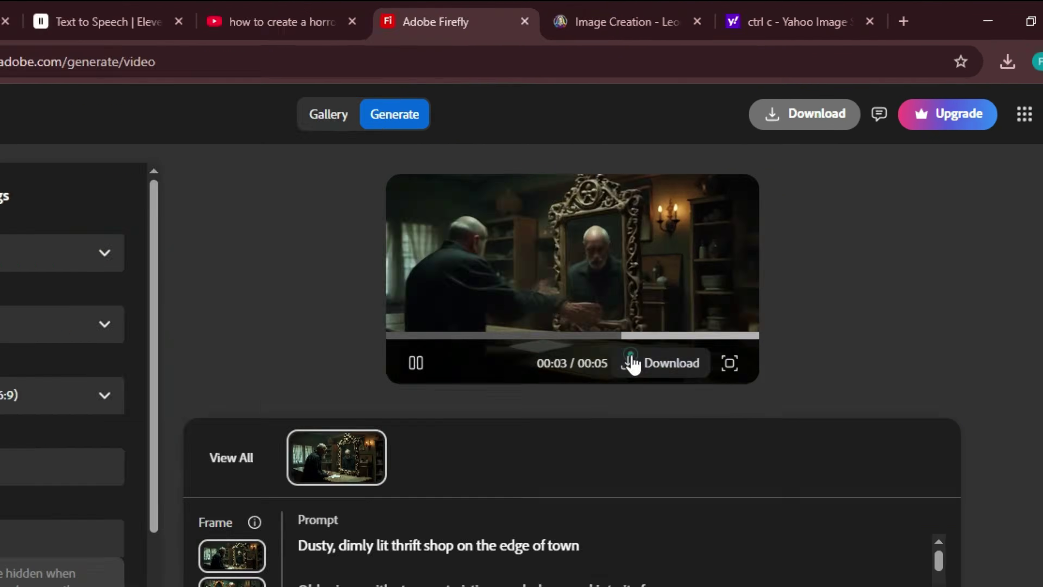
pyautogui.click(632, 364)
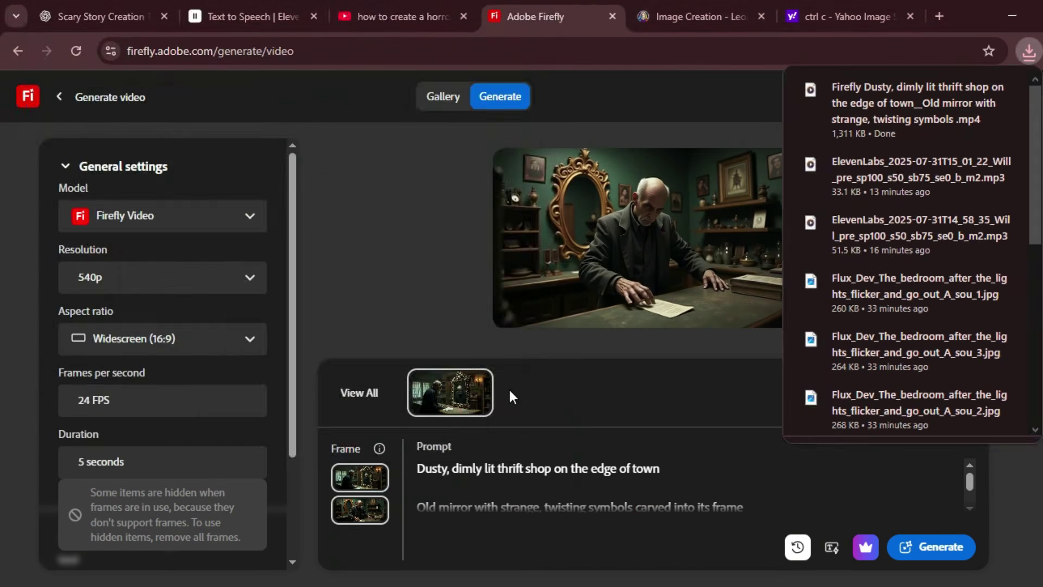
# Replace the video's first frame with the downloaded Flux_Dev_Bedroom_at_night image and leave the end frame empty
pyautogui.click(360, 477)
pyautogui.click(501, 177)
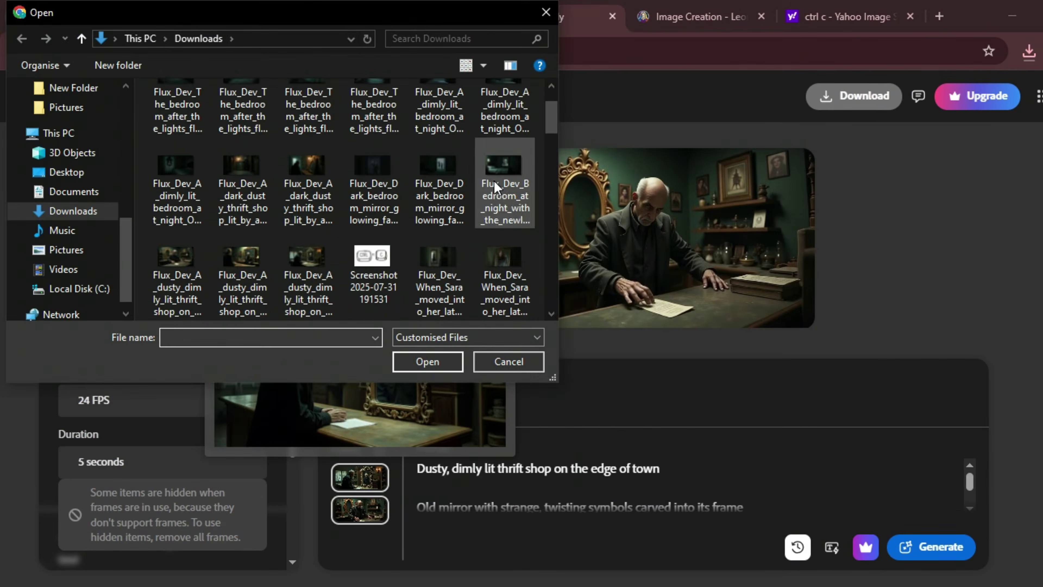
pyautogui.doubleClick(505, 185)
pyautogui.click(356, 508)
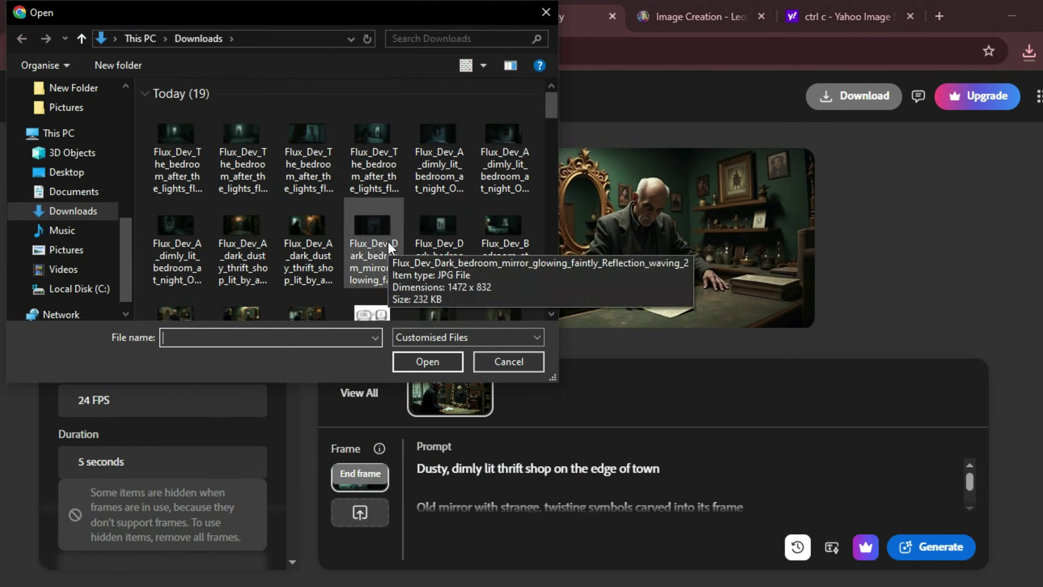
pyautogui.click(477, 358)
# Replace the video prompt with the Scene 2 lines copied from ChatGPT, then generate and download the bedroom clip
pyautogui.hotkey('ctrl', 'a')
pyautogui.hotkey('alt', 'Tab')
pyautogui.moveTo(361, 226); pyautogui.dragTo(719, 333)
pyautogui.hotkey('ctrl', 'c')
pyautogui.hotkey('alt', 'Tab')
pyautogui.hotkey('ctrl', 'v')
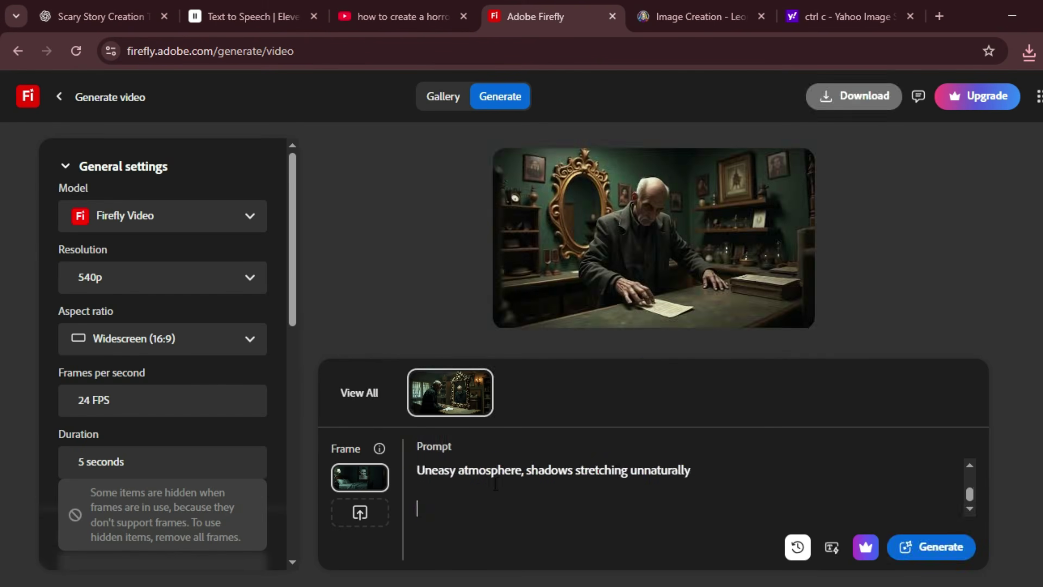
pyautogui.click(919, 555)
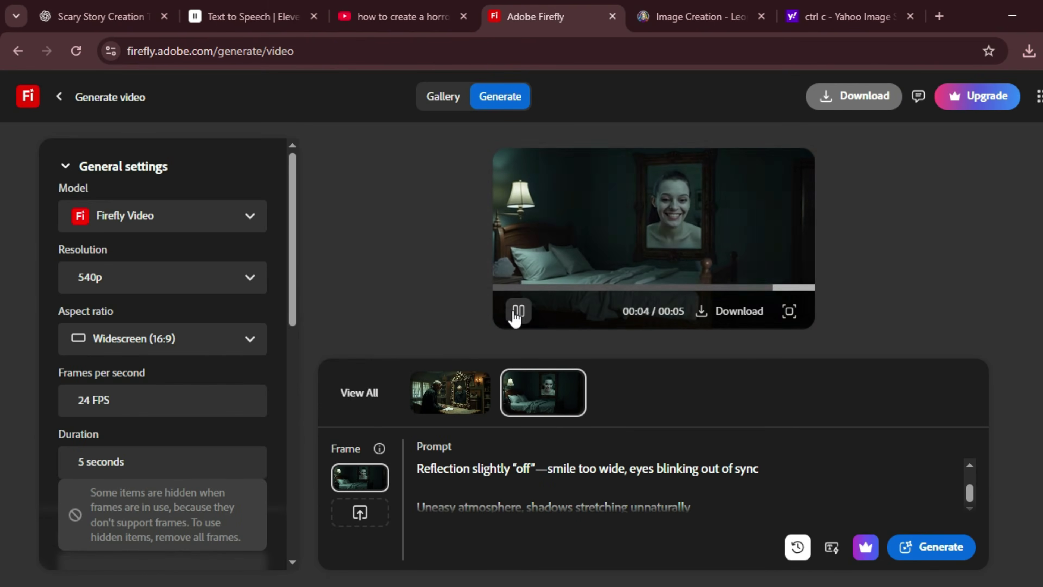
pyautogui.click(741, 311)
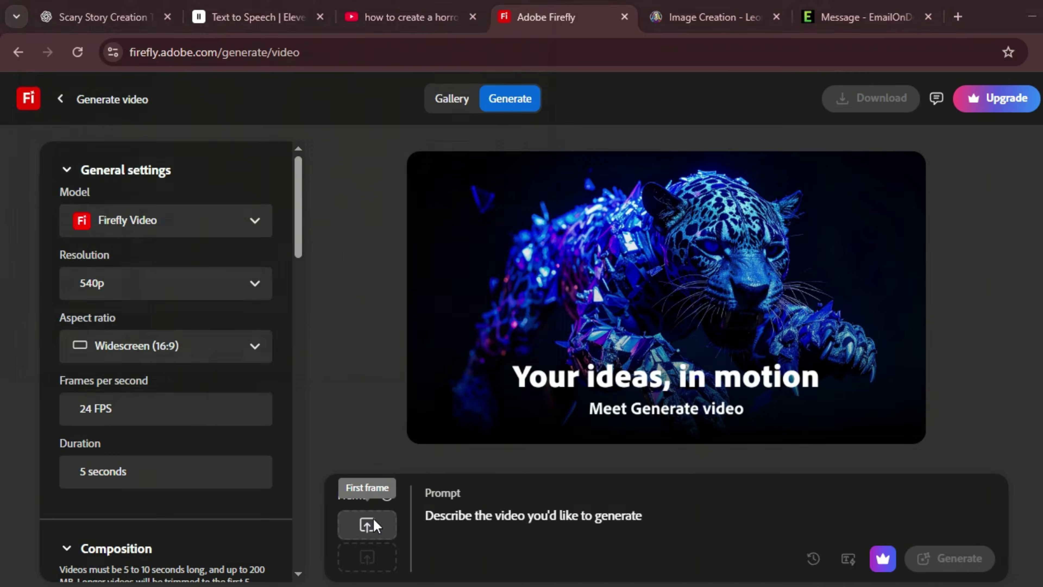
# For a new Firefly video, set the woman beside the ornate mirror as first frame and the smiling-reflection bedroom as end frame
pyautogui.click(367, 557)
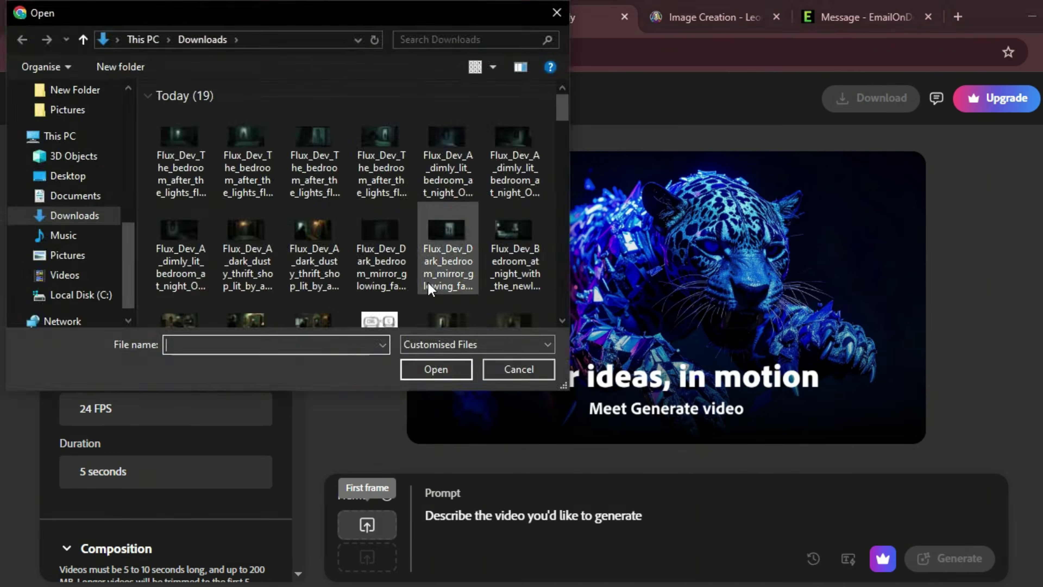
pyautogui.press('Escape')
pyautogui.click(364, 562)
pyautogui.doubleClick(191, 150)
# Use the four Scene 4, The Disappearance, lines from ChatGPT as the video prompt, then generate and download the clip
pyautogui.click(570, 508)
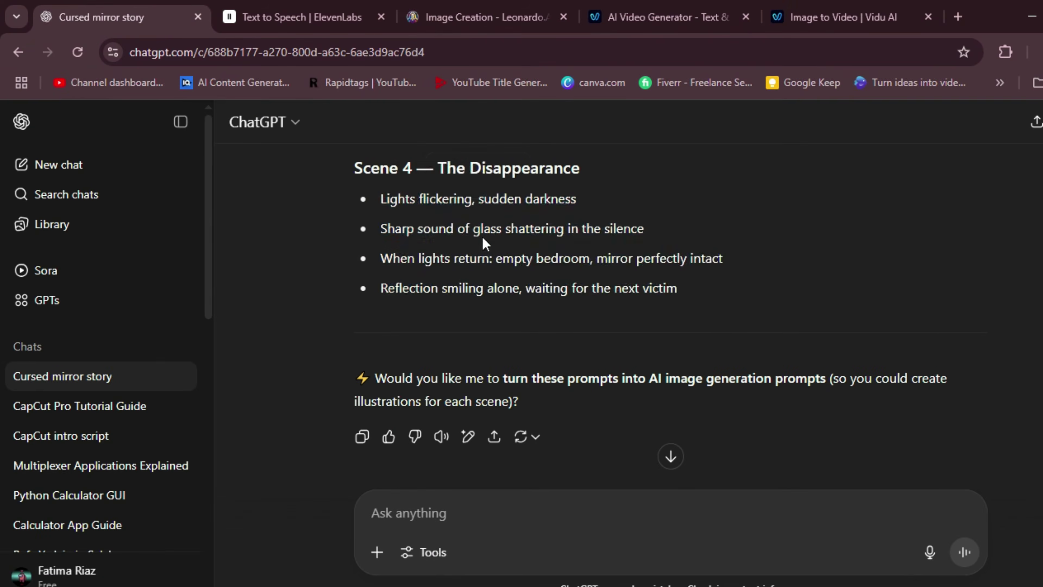
pyautogui.moveTo(378, 196); pyautogui.dragTo(685, 289)
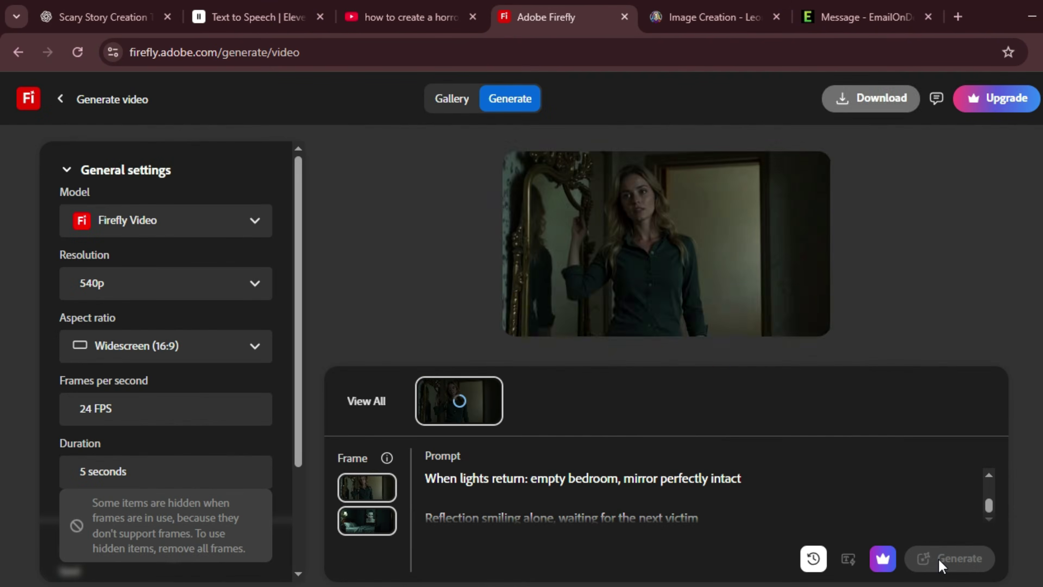
pyautogui.click(528, 317)
pyautogui.click(735, 319)
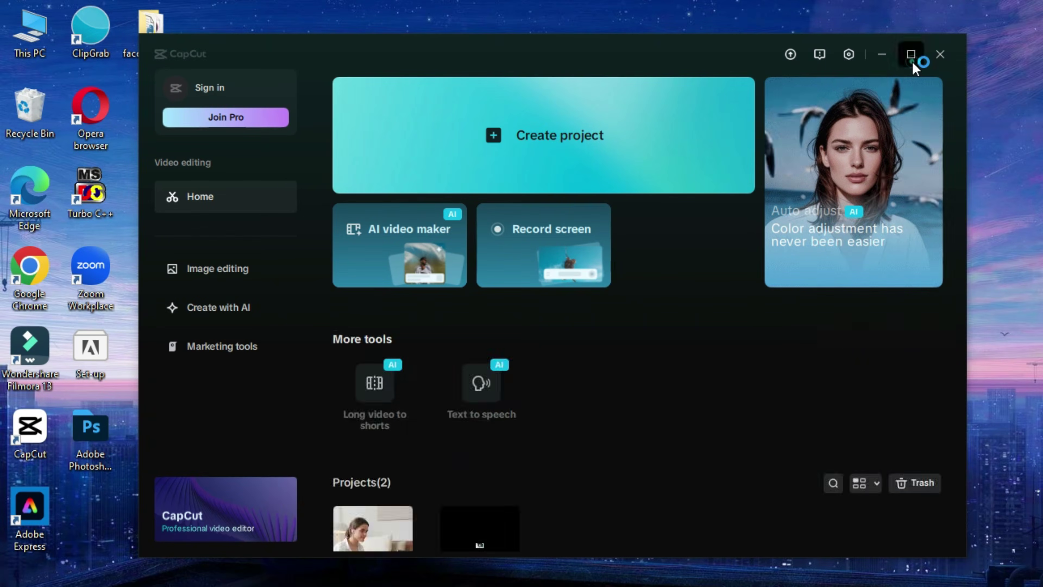
# Switch to CapCut, create a new project and import the ElevenLabs narration MP3 from Downloads
pyautogui.click(914, 62)
pyautogui.click(581, 86)
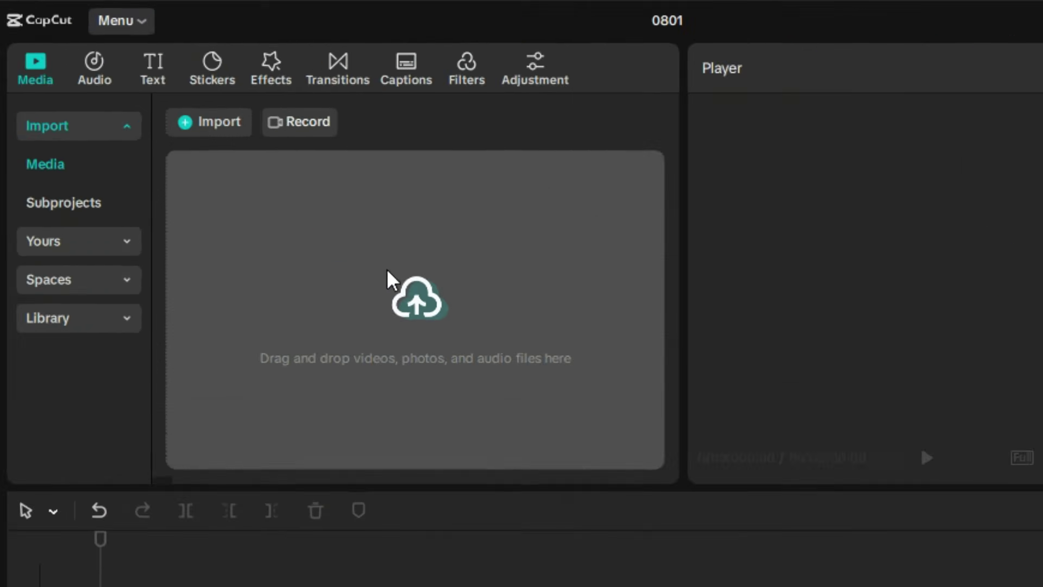
pyautogui.click(430, 308)
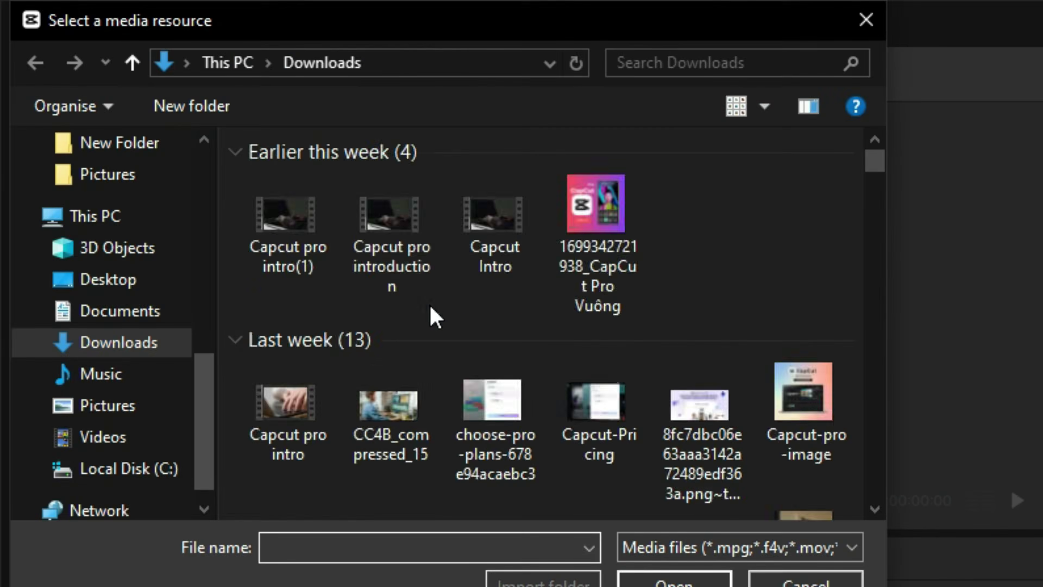
pyautogui.doubleClick(431, 296)
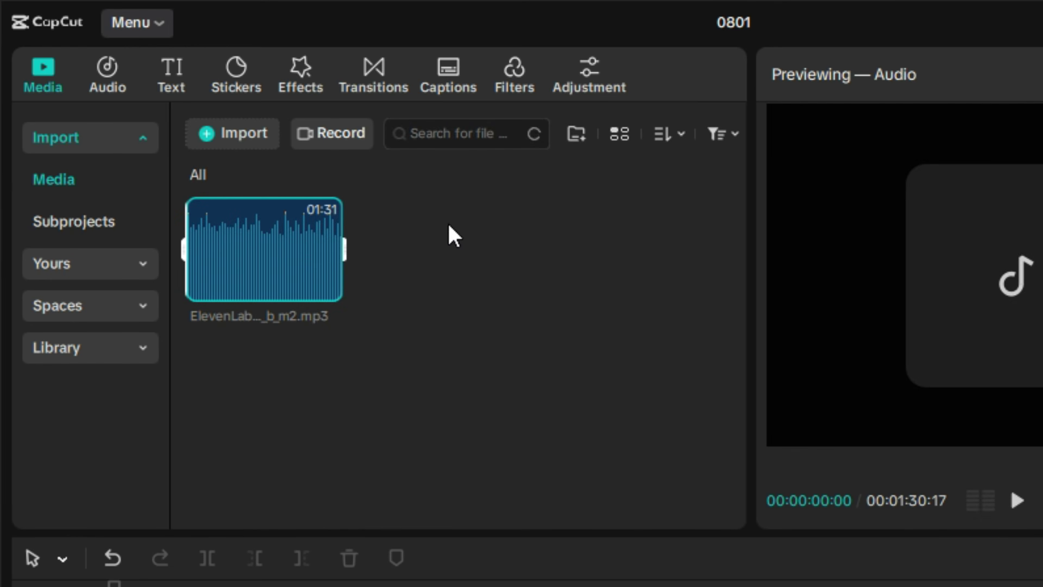
# Import the six Firefly video clips and the Flux_Dev scene images from Downloads into the project's media
pyautogui.click(242, 134)
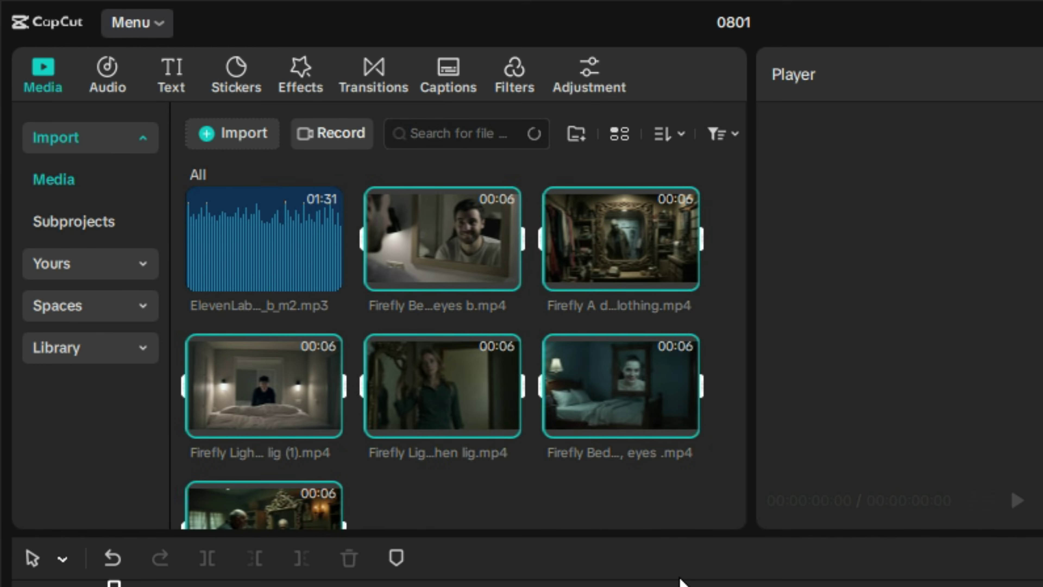
pyautogui.click(639, 509)
pyautogui.click(245, 137)
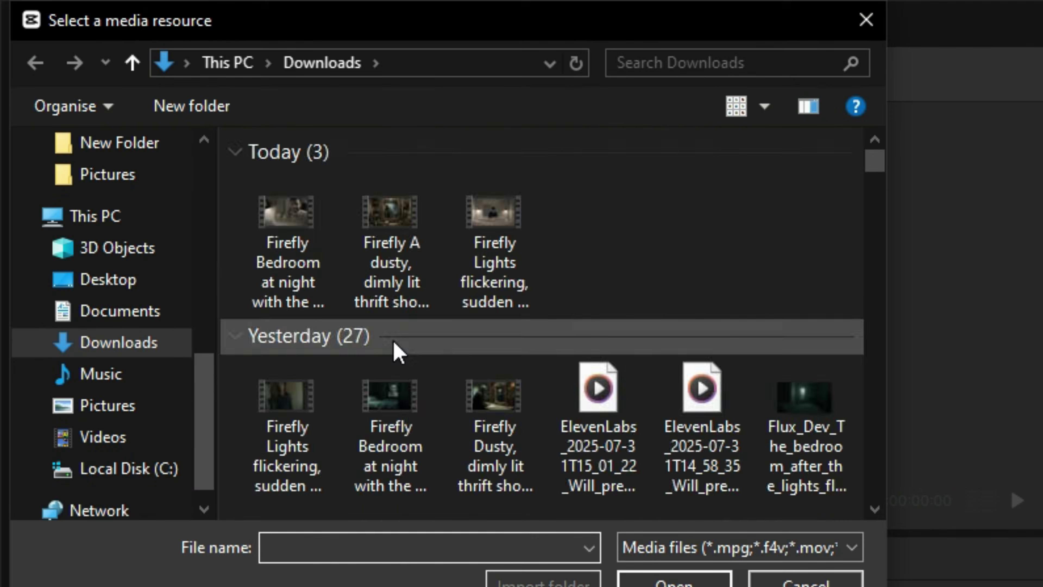
pyautogui.scroll(-3, 340, 337)
pyautogui.moveTo(287, 327); pyautogui.dragTo(798, 473)
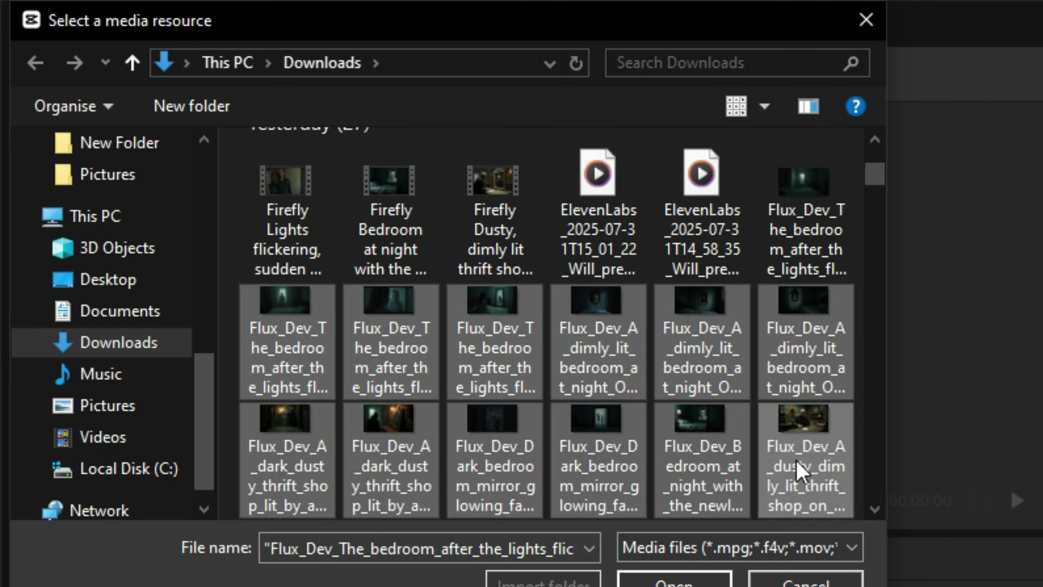
pyautogui.press('Return')
# Place the ElevenLabs narration audio at the start of the timeline
pyautogui.scroll(3, 657, 336)
pyautogui.click(715, 326)
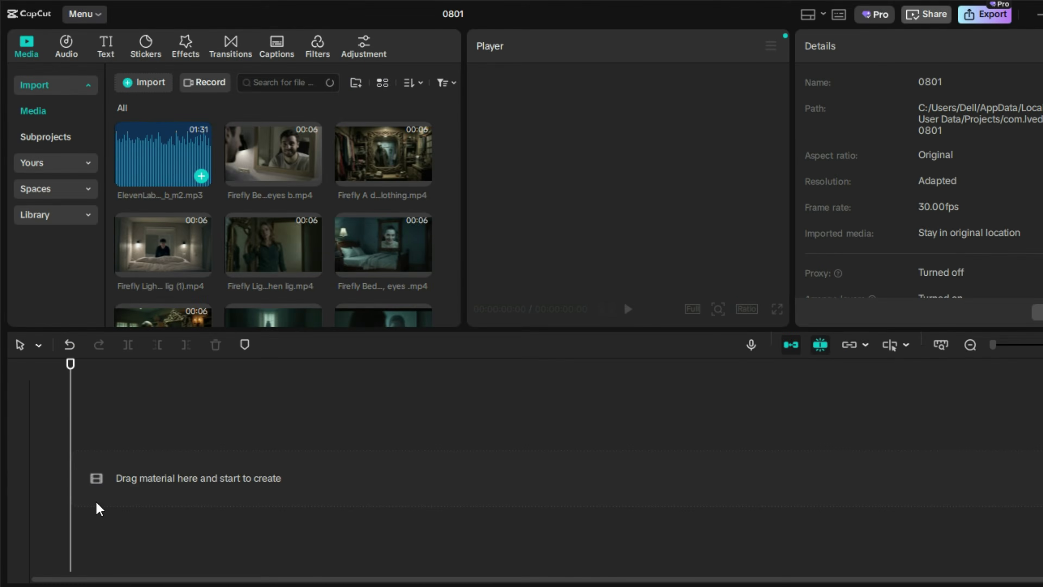
pyautogui.moveTo(98, 508); pyautogui.dragTo(152, 477)
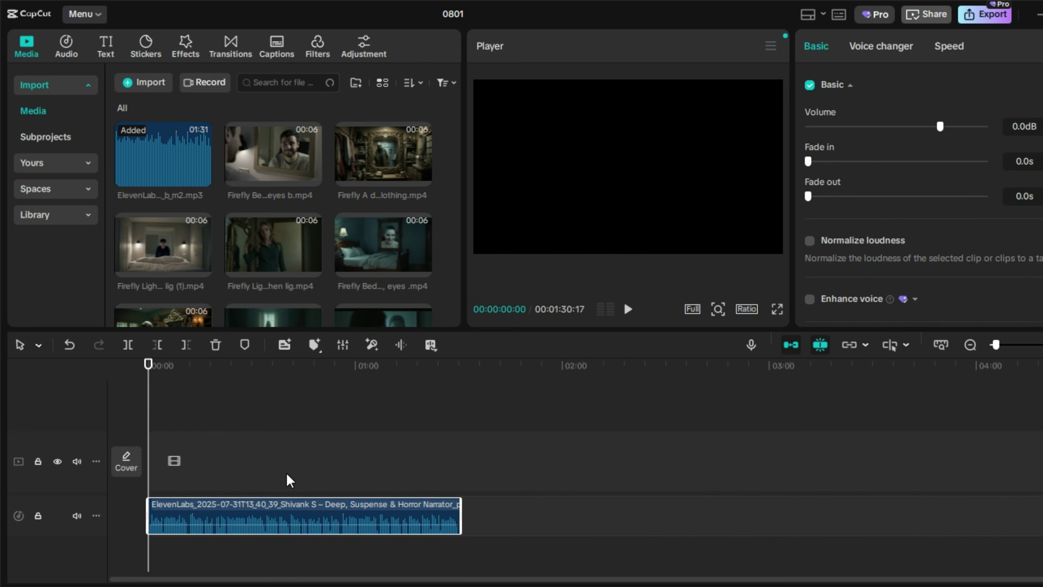
# Play the narration's opening, then place the first two Firefly clips and the Flux_Dev image of the old man's shop on the video track
pyautogui.press('space')
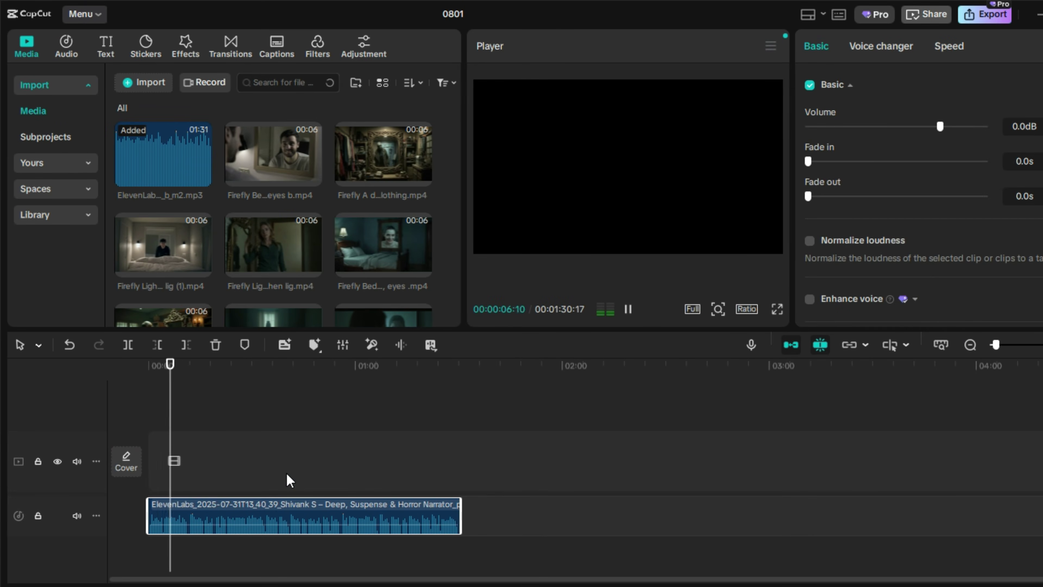
pyautogui.press('space')
pyautogui.press('Home')
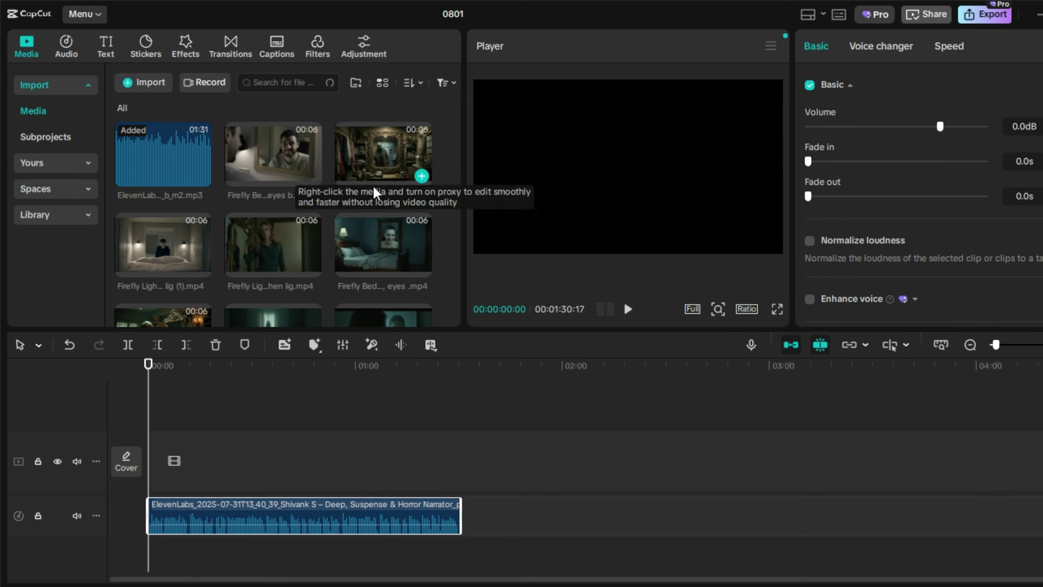
pyautogui.scroll(-5, 320, 165)
pyautogui.moveTo(163, 246); pyautogui.dragTo(164, 464)
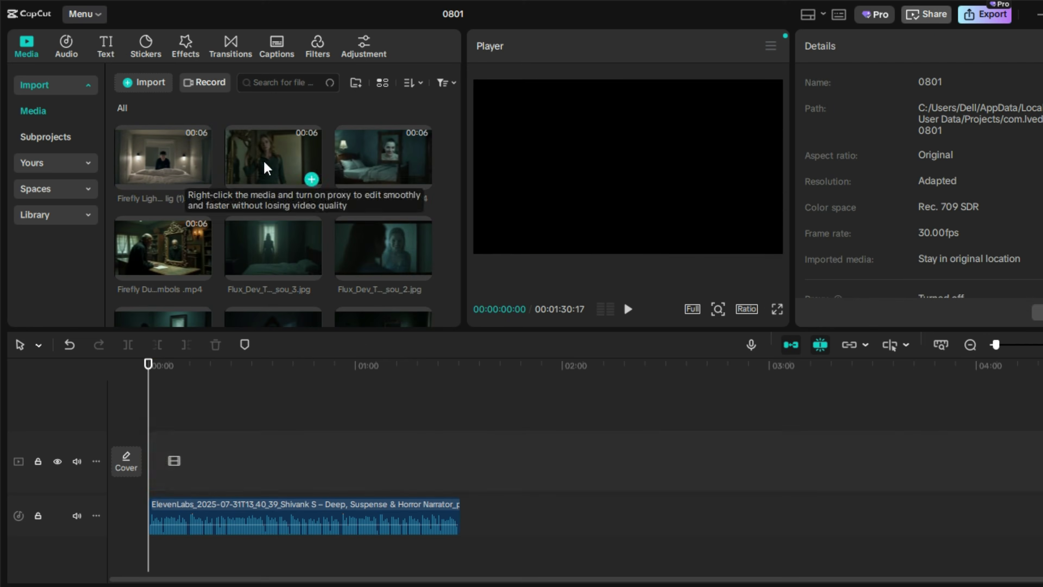
pyautogui.moveTo(265, 171); pyautogui.dragTo(176, 472)
pyautogui.scroll(-5, 247, 221)
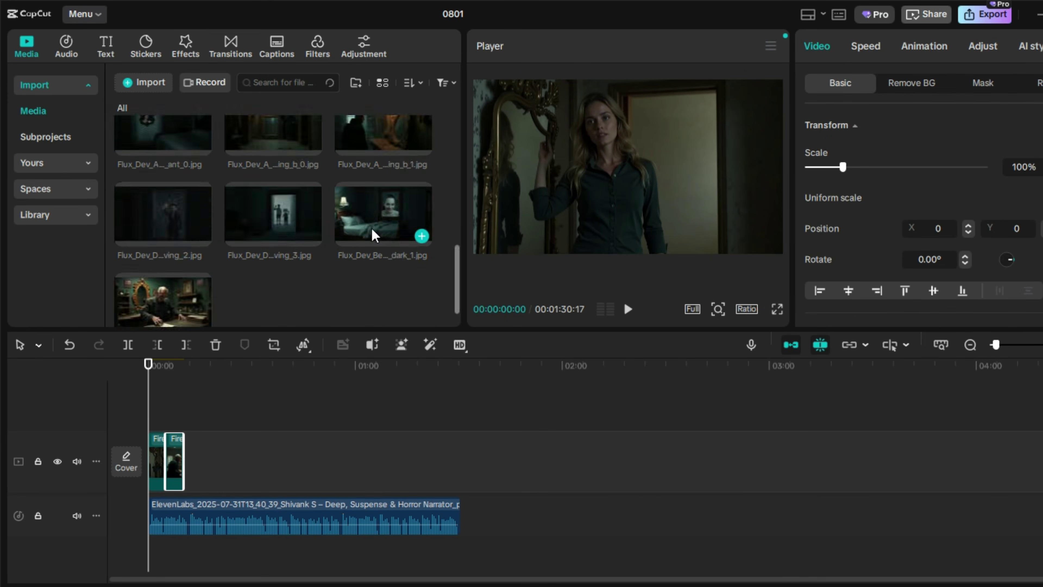
pyautogui.click(284, 212)
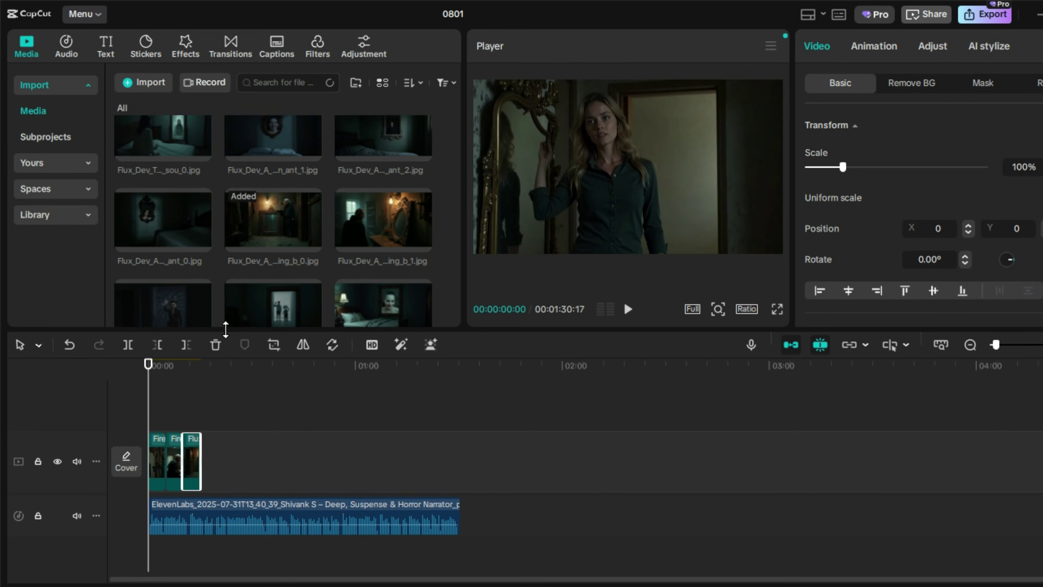
pyautogui.moveTo(285, 212); pyautogui.dragTo(253, 472)
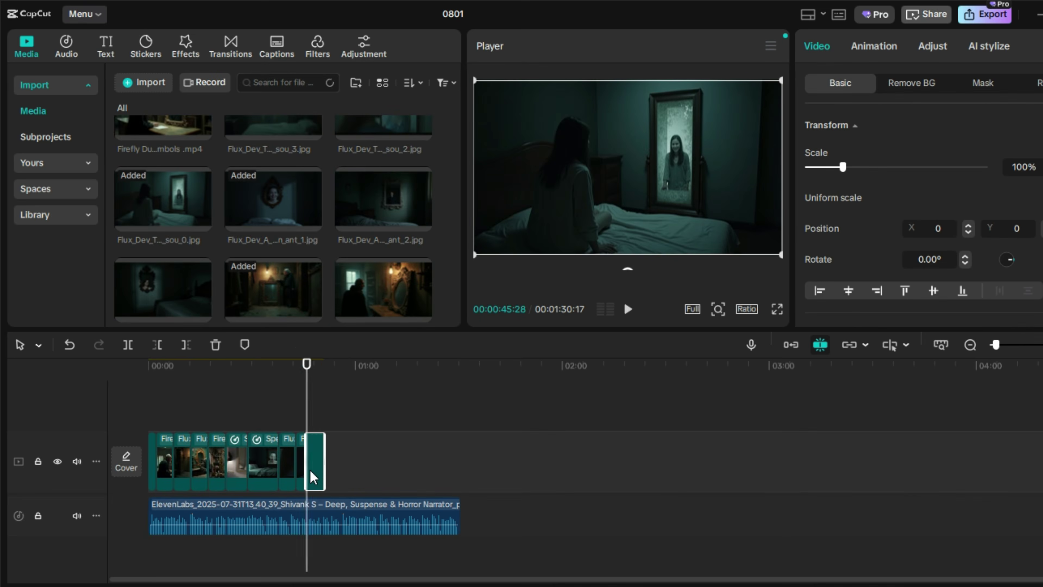
# Lengthen the bedroom mirror image, then append the dark cracked-mirror image Flux_Dev_D…ving_2.jpg and extend it to about 01:00 following the narration
pyautogui.press('space')
pyautogui.moveTo(325, 475); pyautogui.dragTo(332, 474)
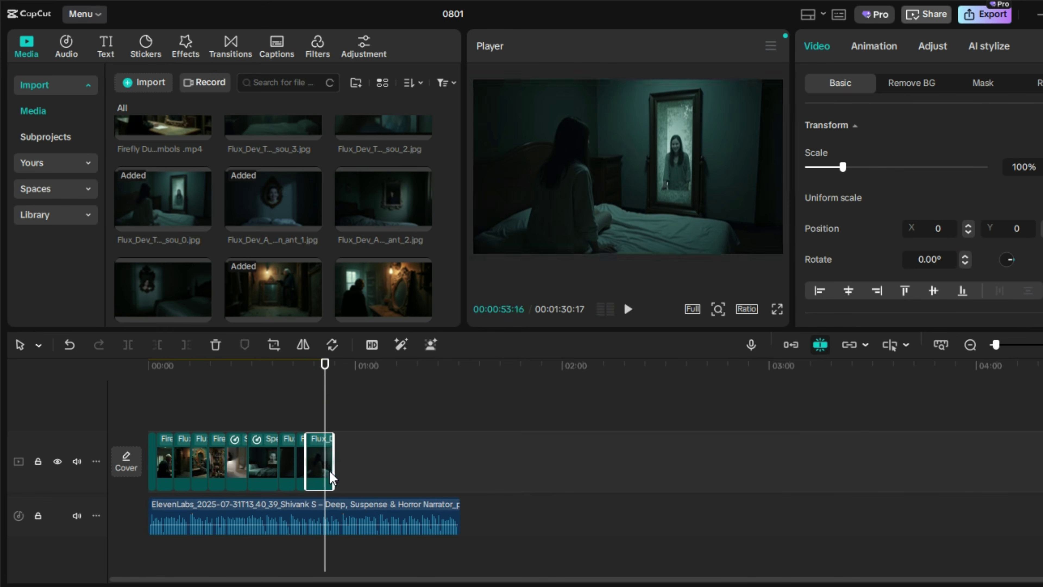
pyautogui.scroll(-3, 271, 230)
pyautogui.moveTo(162, 233); pyautogui.dragTo(349, 520)
pyautogui.press('space')
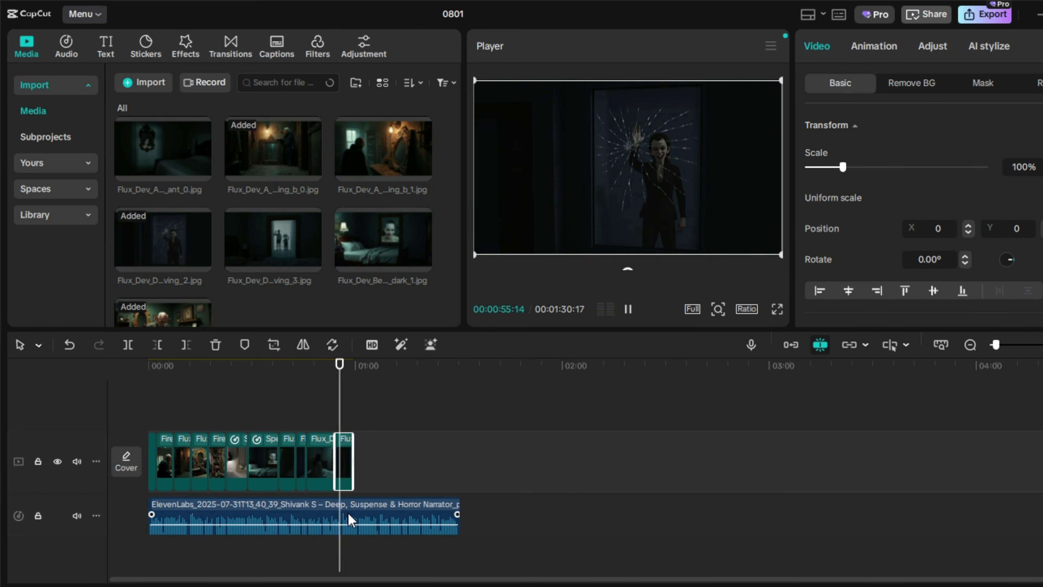
pyautogui.moveTo(352, 445); pyautogui.dragTo(358, 445)
# Append the Firefly clip of the smiling figure behind the bed and the Firefly clip of the woman beside the mirror
pyautogui.scroll(5, 341, 214)
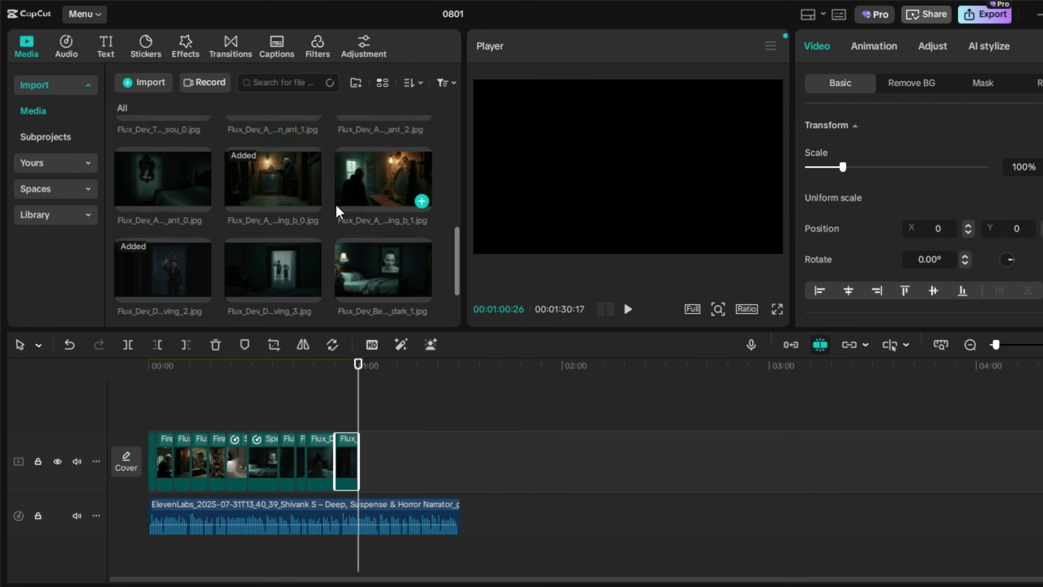
pyautogui.moveTo(173, 251); pyautogui.dragTo(364, 472)
pyautogui.press('space')
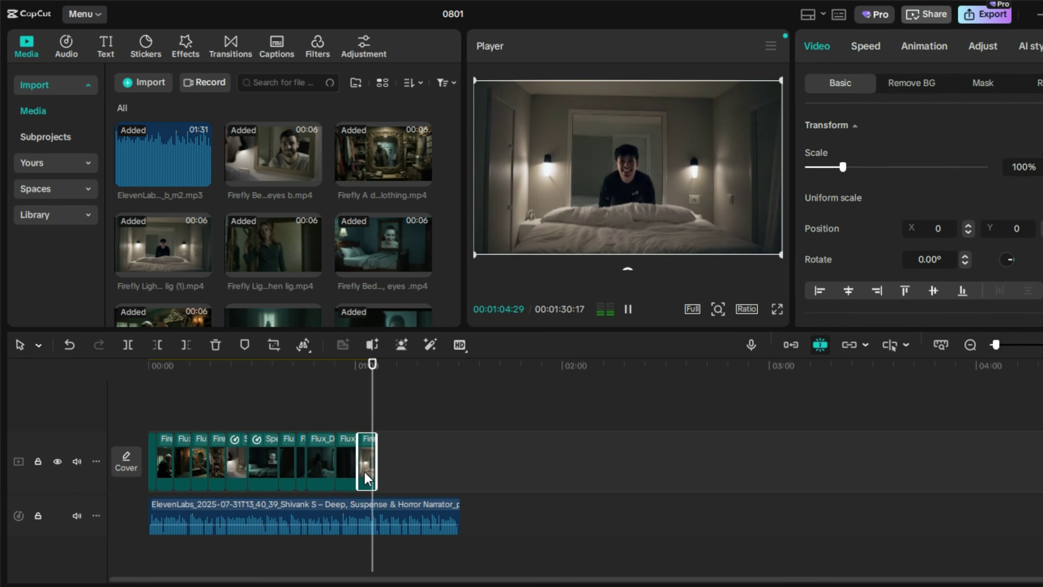
pyautogui.press('space')
pyautogui.moveTo(271, 229); pyautogui.dragTo(384, 461)
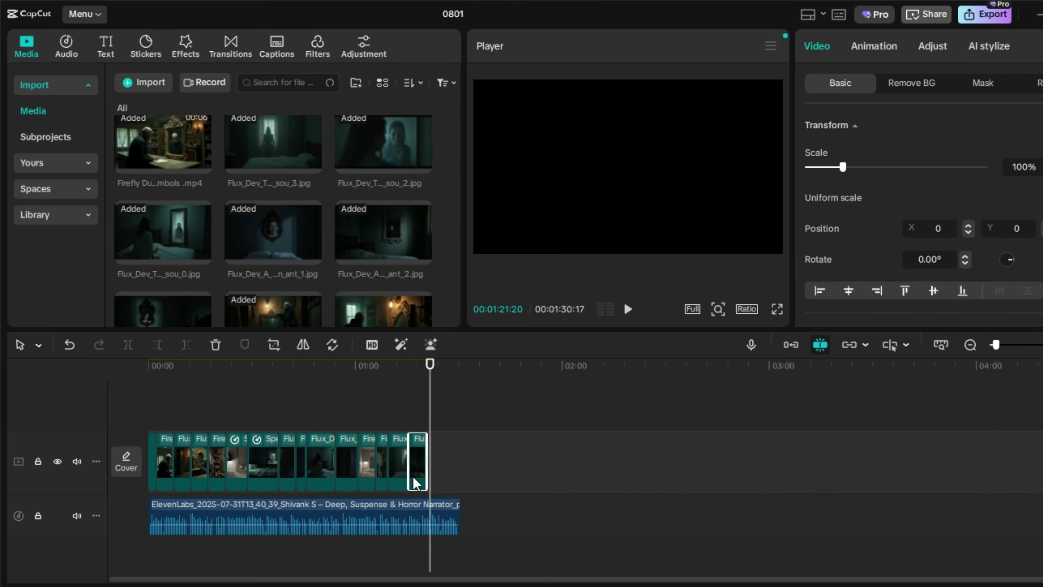
# Append another Flux_Dev mirror image and the Firefly bedroom clip to fill the video track up to the narration's end
pyautogui.click(412, 478)
pyautogui.press('space')
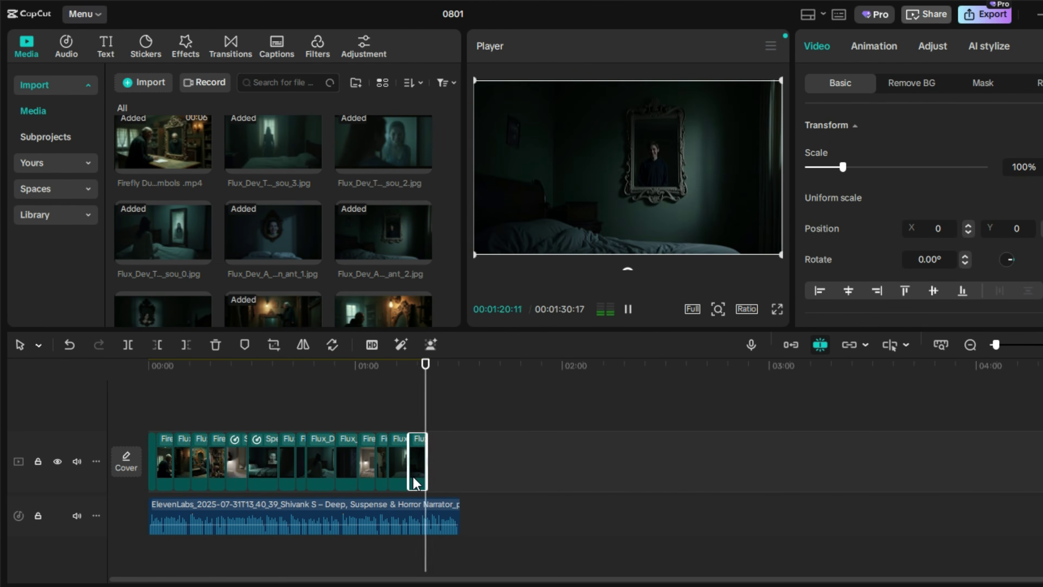
pyautogui.press('space')
pyautogui.moveTo(181, 302); pyautogui.dragTo(431, 457)
pyautogui.press('space')
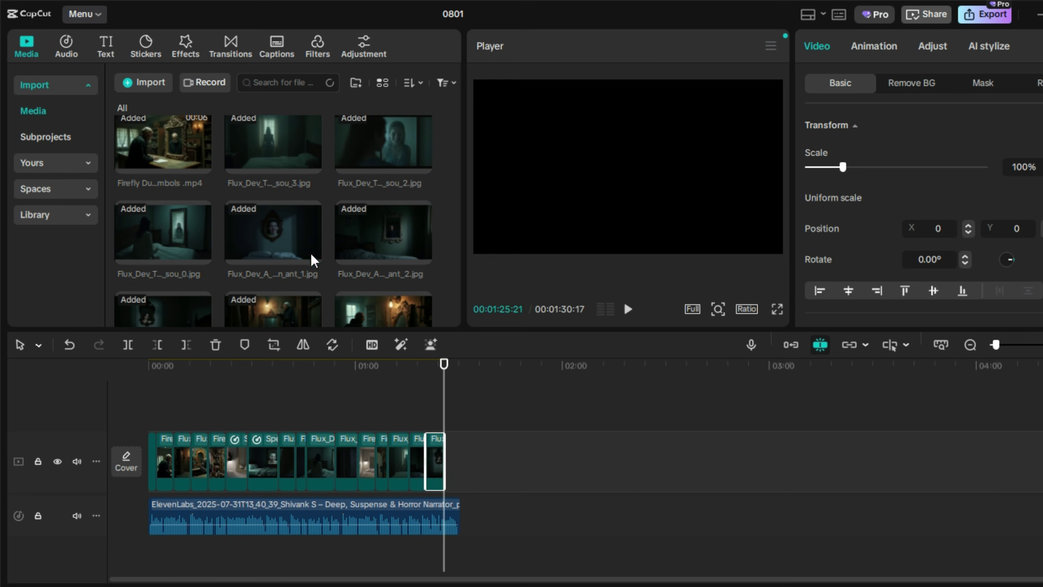
pyautogui.scroll(3, 313, 259)
pyautogui.moveTo(407, 181); pyautogui.dragTo(449, 464)
pyautogui.press('space')
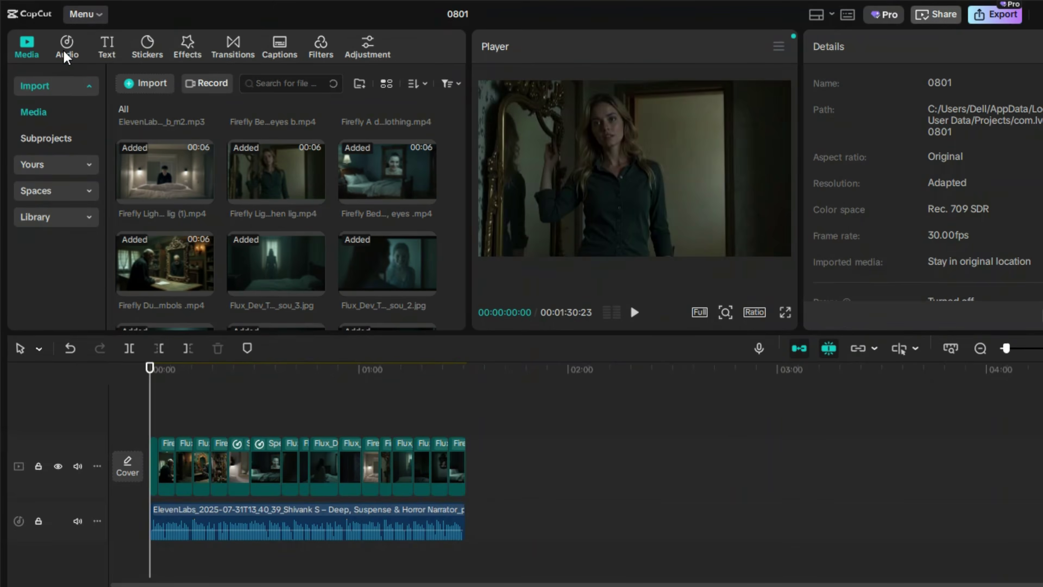
# Search the music library for "horror background music" and preview the first tracks in the list
pyautogui.click(64, 52)
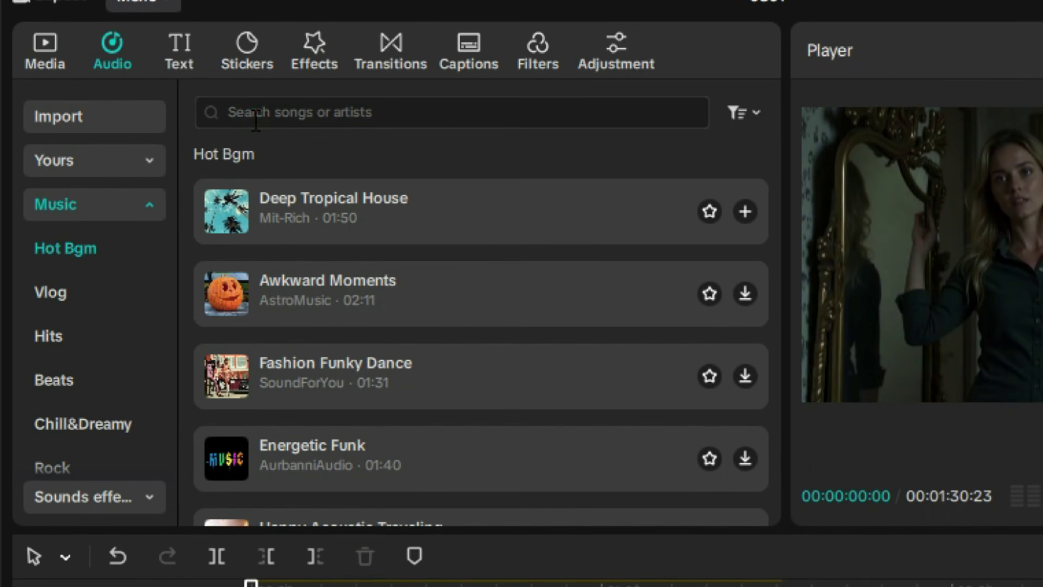
pyautogui.click(151, 87)
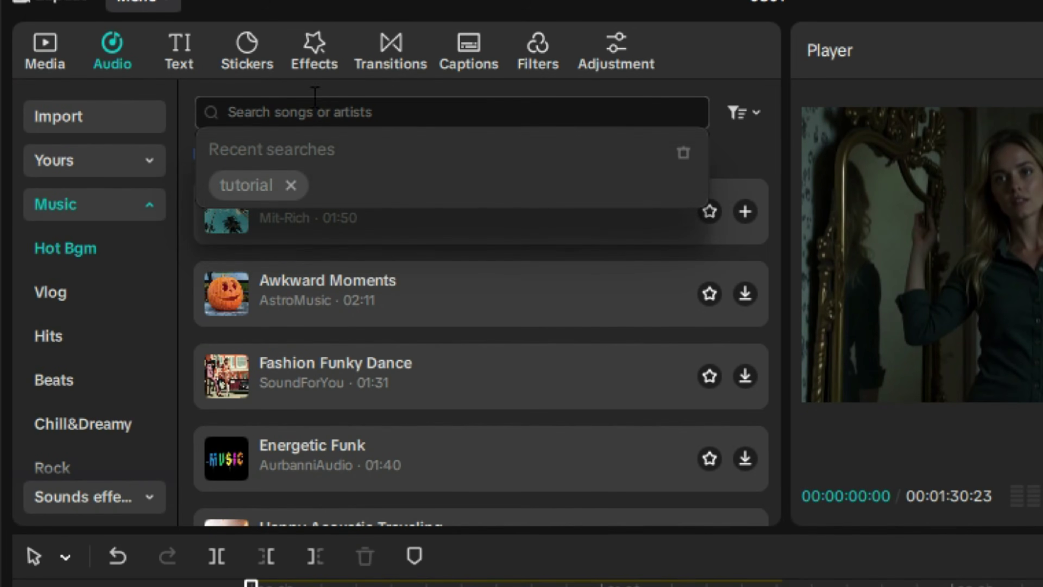
pyautogui.write('horror')
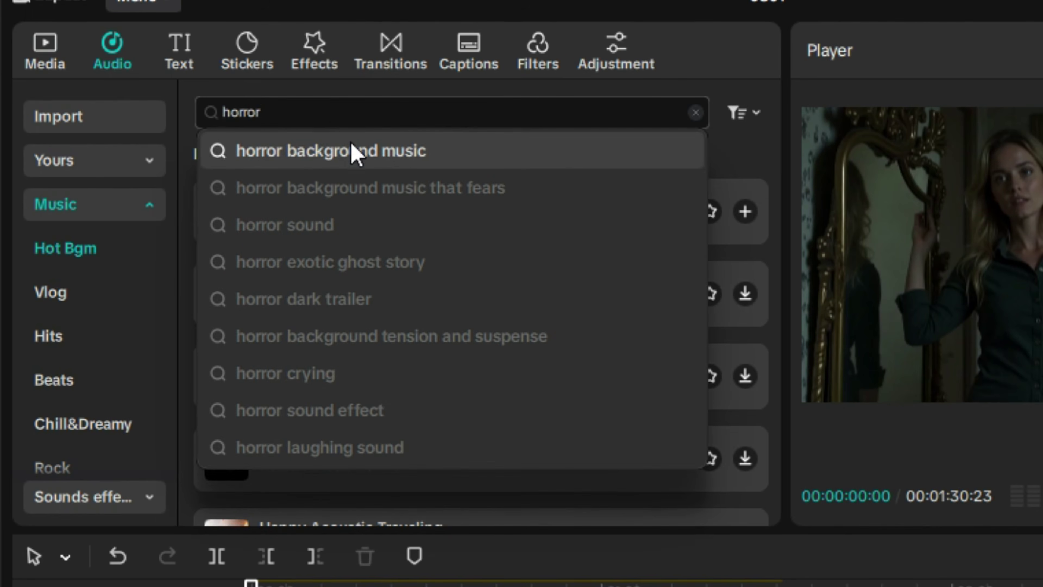
pyautogui.click(355, 158)
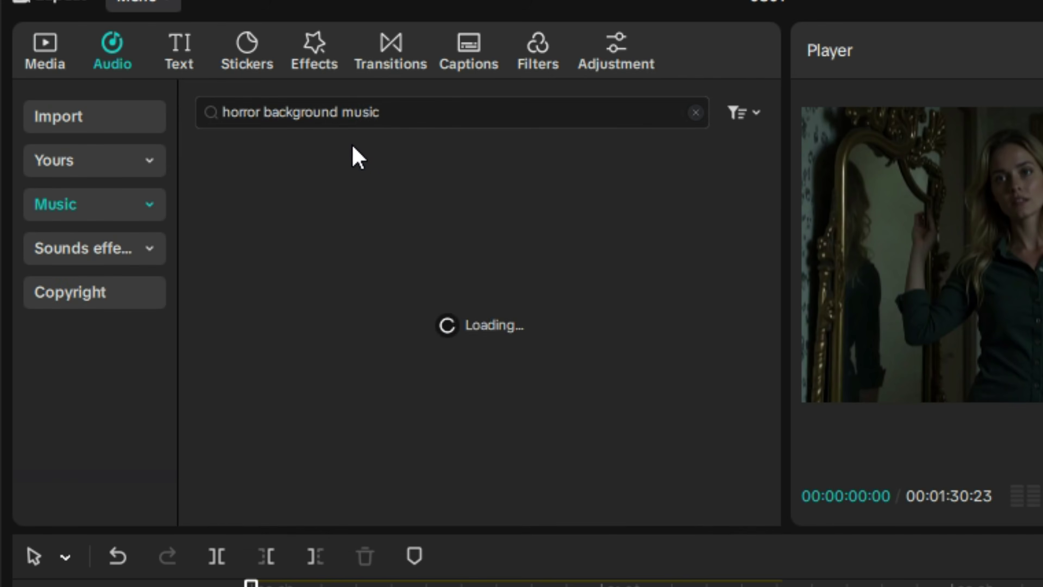
pyautogui.click(225, 181)
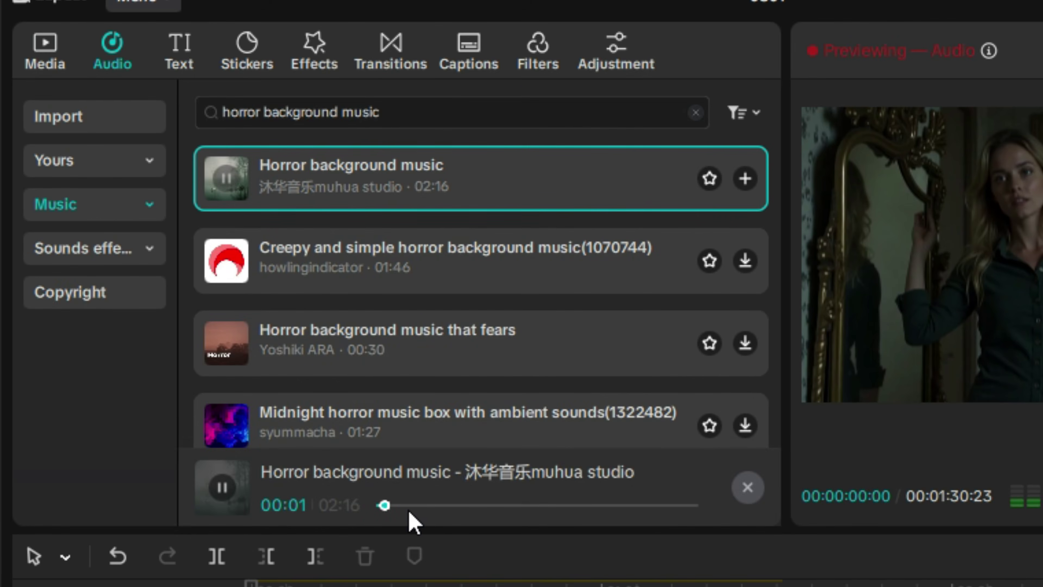
pyautogui.click(228, 265)
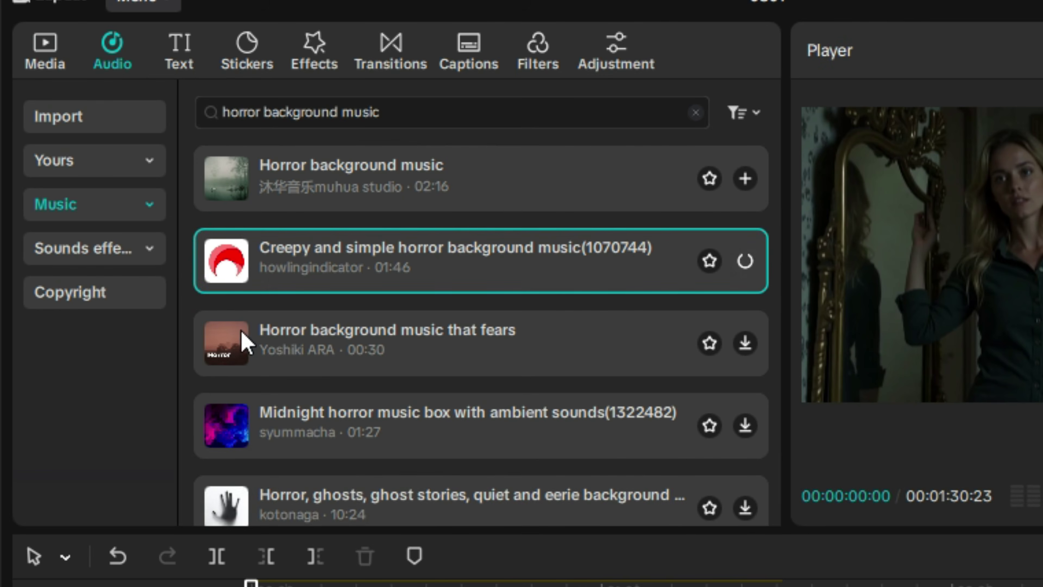
pyautogui.scroll(-5, 242, 349)
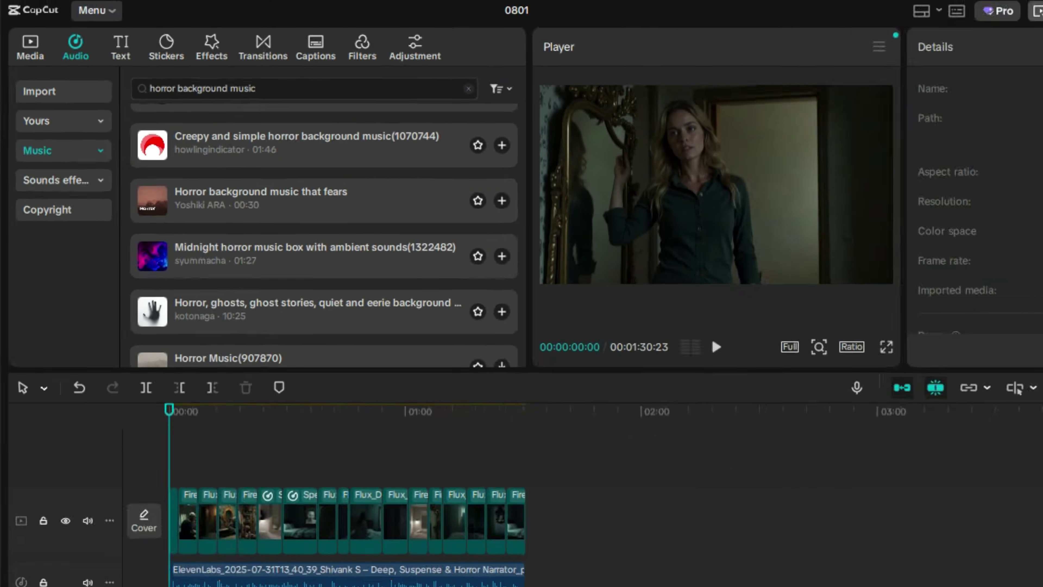
# Add "Midnight horror music box with ambient sounds" beneath the narration from the timeline start and lower its volume to about -14.7 dB
pyautogui.moveTo(246, 256); pyautogui.dragTo(161, 552)
pyautogui.press('space')
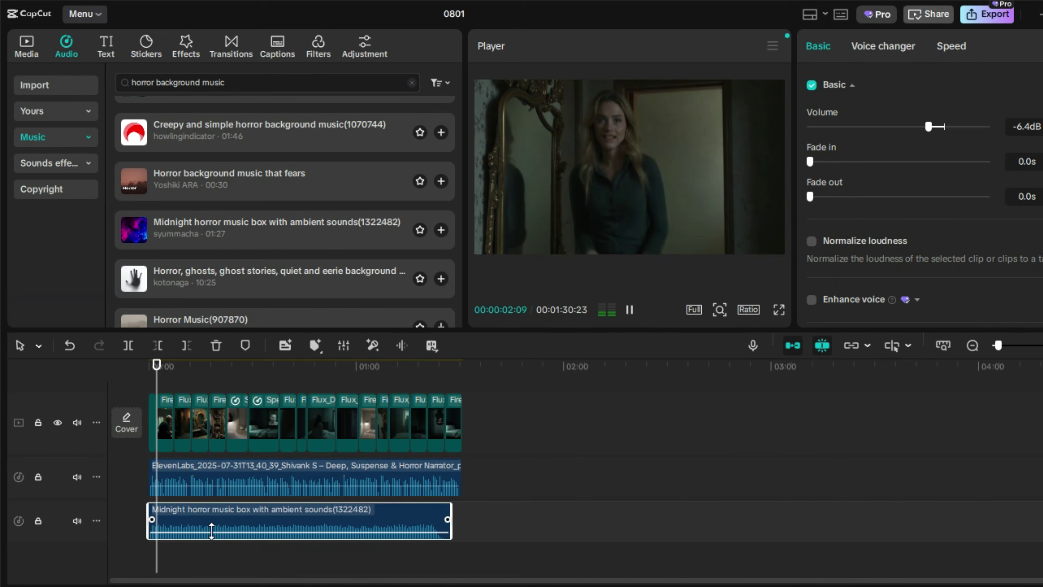
pyautogui.moveTo(213, 532); pyautogui.dragTo(213, 535)
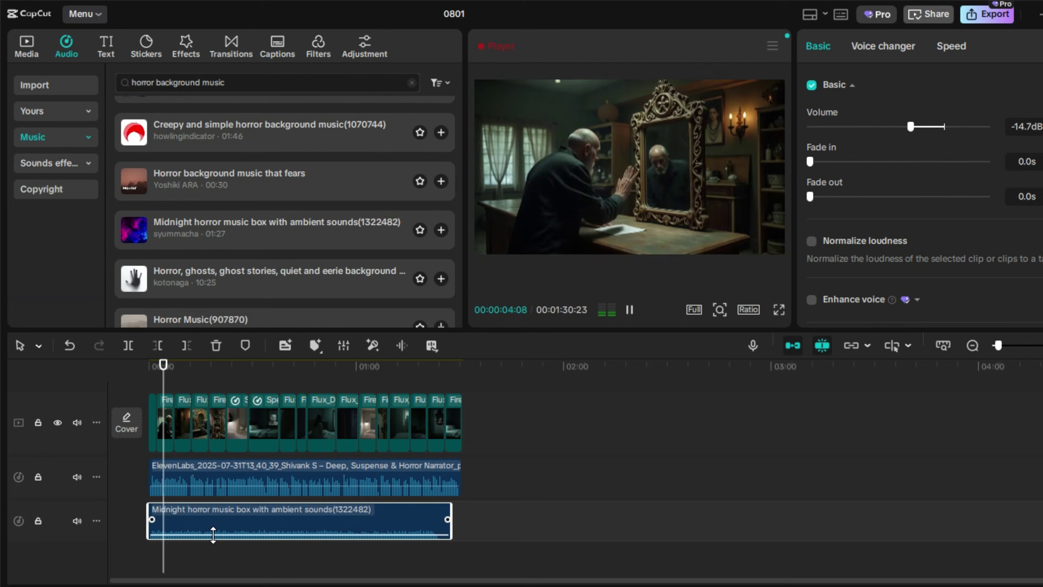
pyautogui.press('space')
pyautogui.click(512, 484)
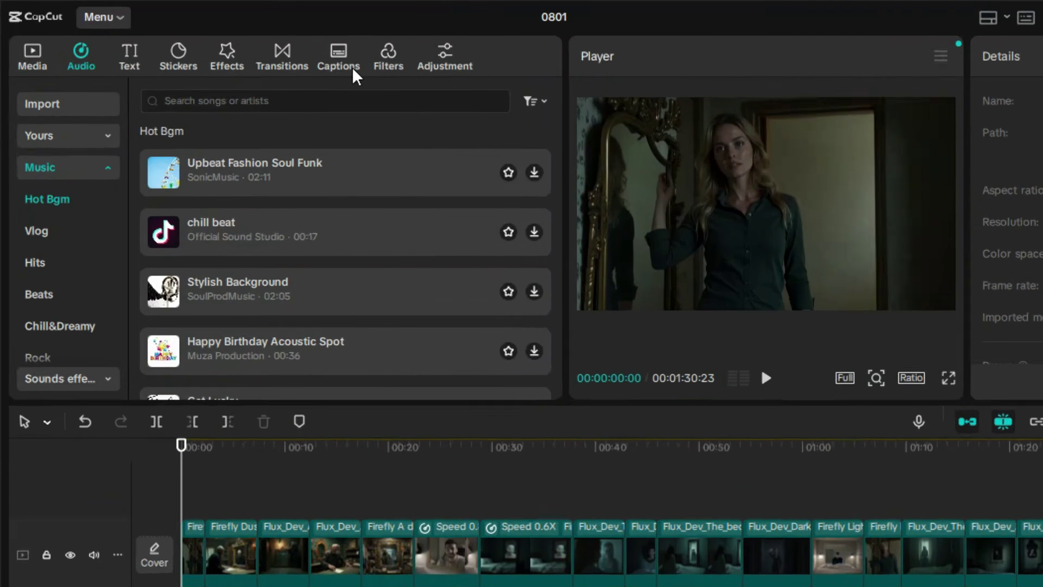
# Generate auto captions with the spoken language on Auto detect and no bilingual captions
pyautogui.click(290, 58)
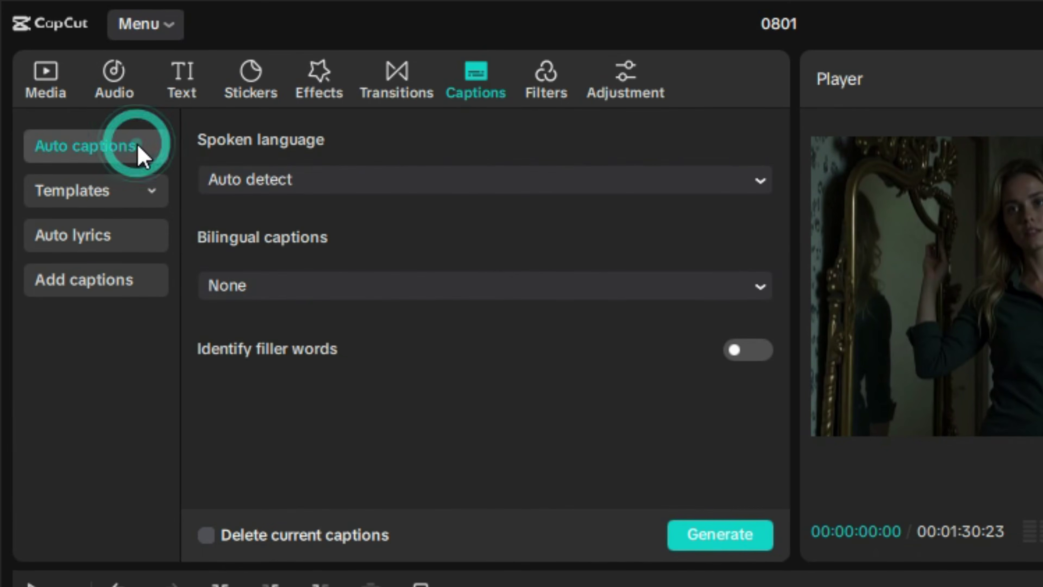
pyautogui.click(687, 541)
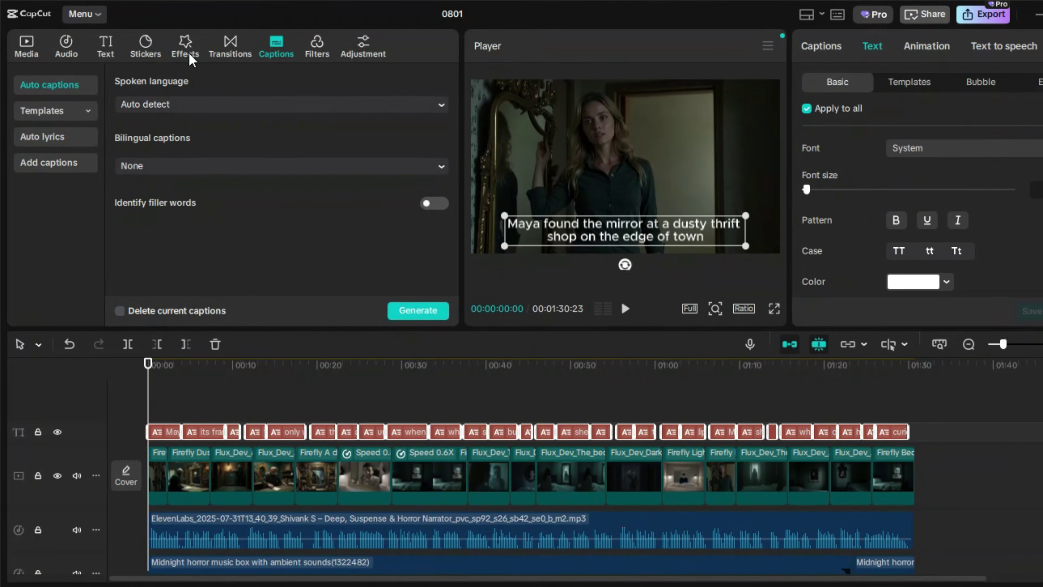
# Search the transitions for "horror", download Glitch, apply it between the first and second video clips and play the result
pyautogui.click(187, 48)
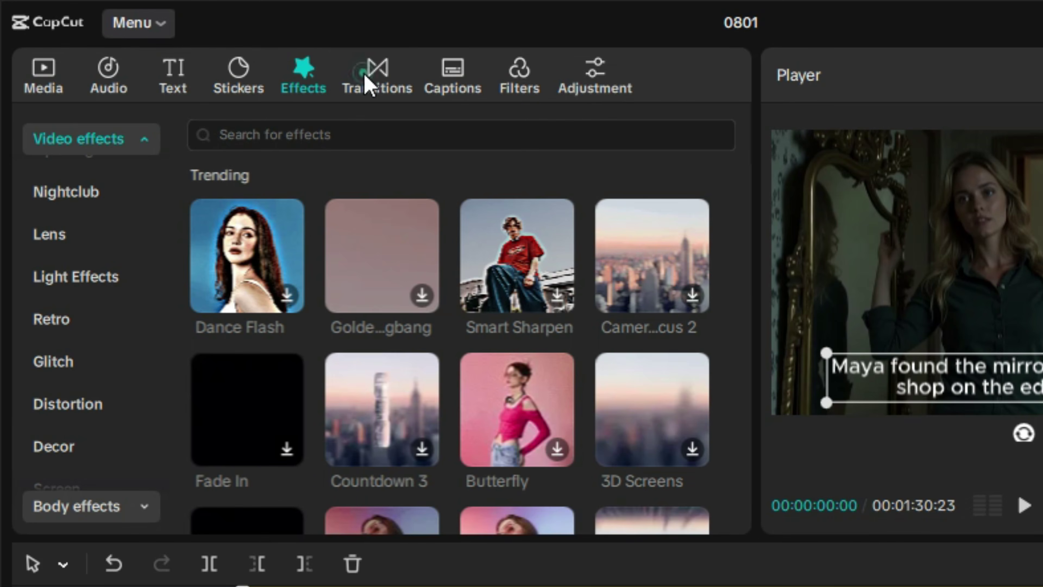
pyautogui.click(367, 80)
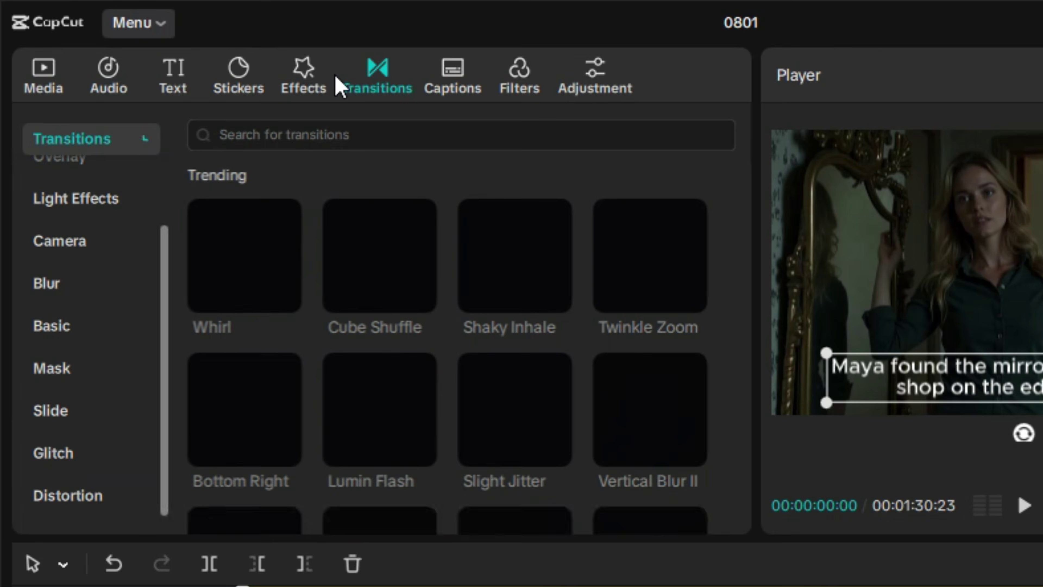
pyautogui.click(338, 134)
pyautogui.write('horror')
pyautogui.press('Return')
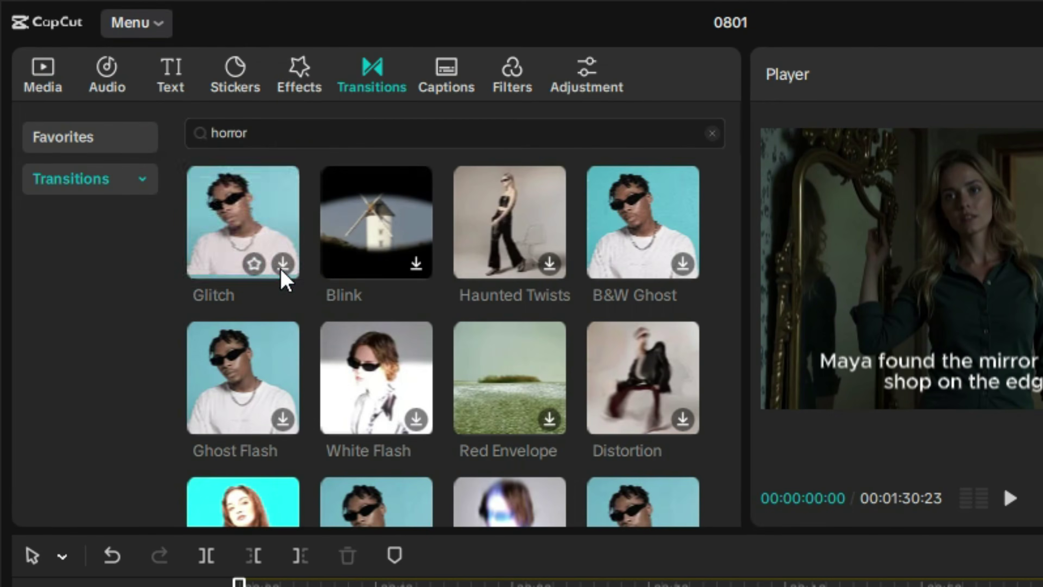
pyautogui.click(283, 263)
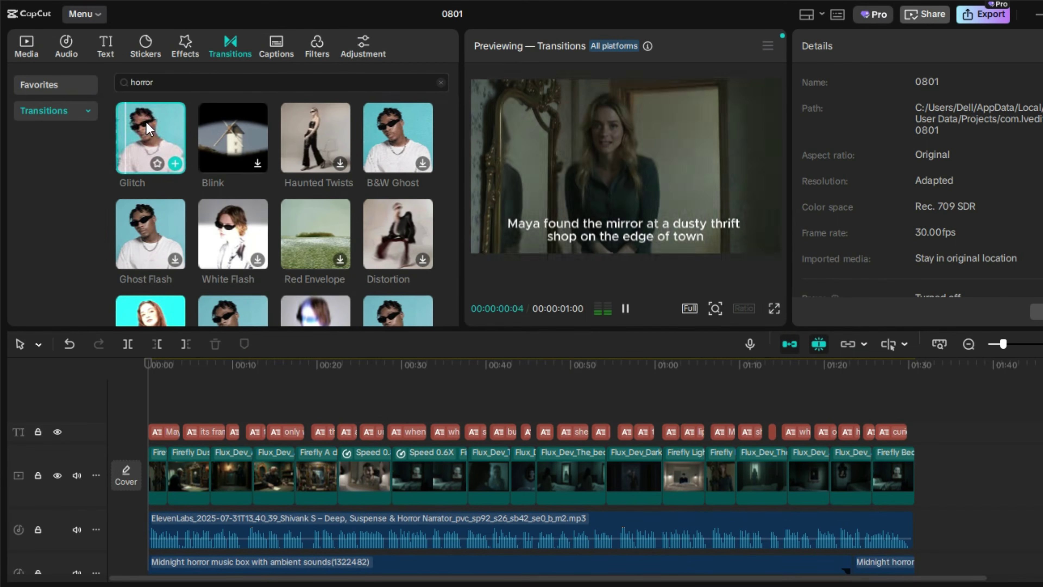
pyautogui.moveTo(148, 129)
pyautogui.mouseDown()
pyautogui.moveTo(181, 306)
pyautogui.moveTo(168, 479)
pyautogui.mouseUp()
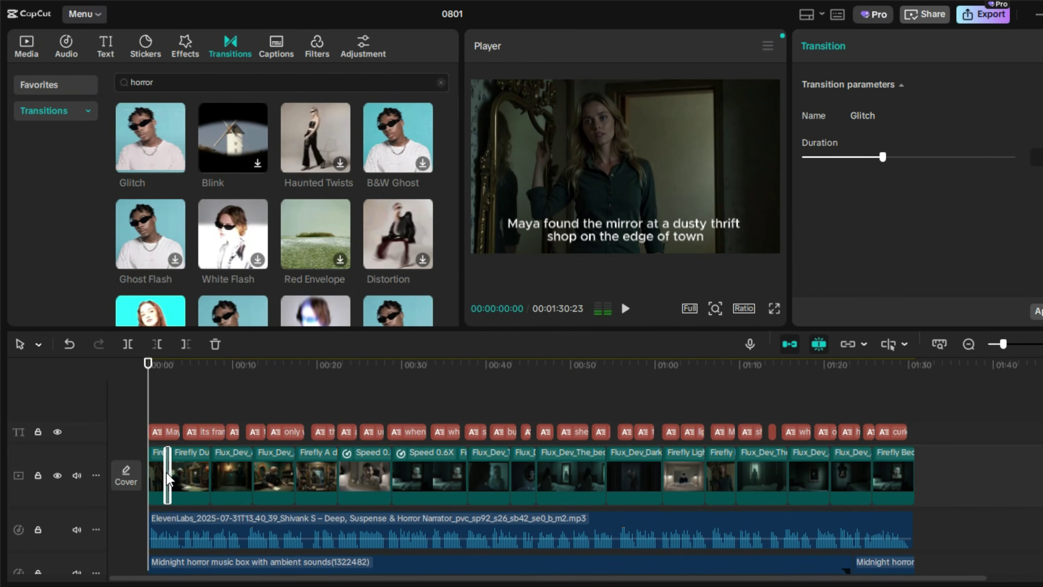
pyautogui.press('space')
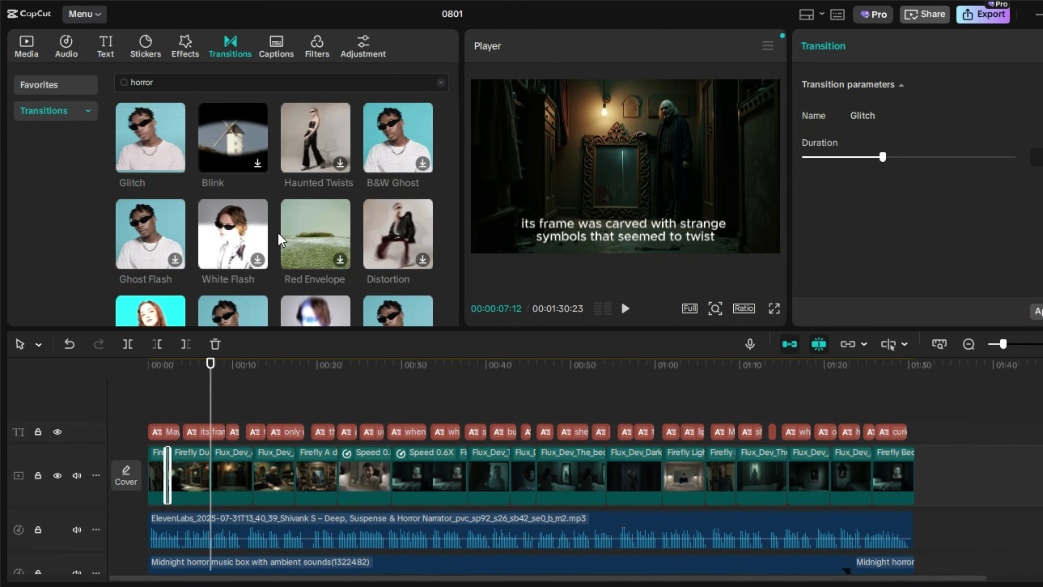
# Apply the Ghost Flash transition between the second and third clips and move the playhead to the next cut
pyautogui.scroll(-6, 279, 239)
pyautogui.scroll(6, 176, 139)
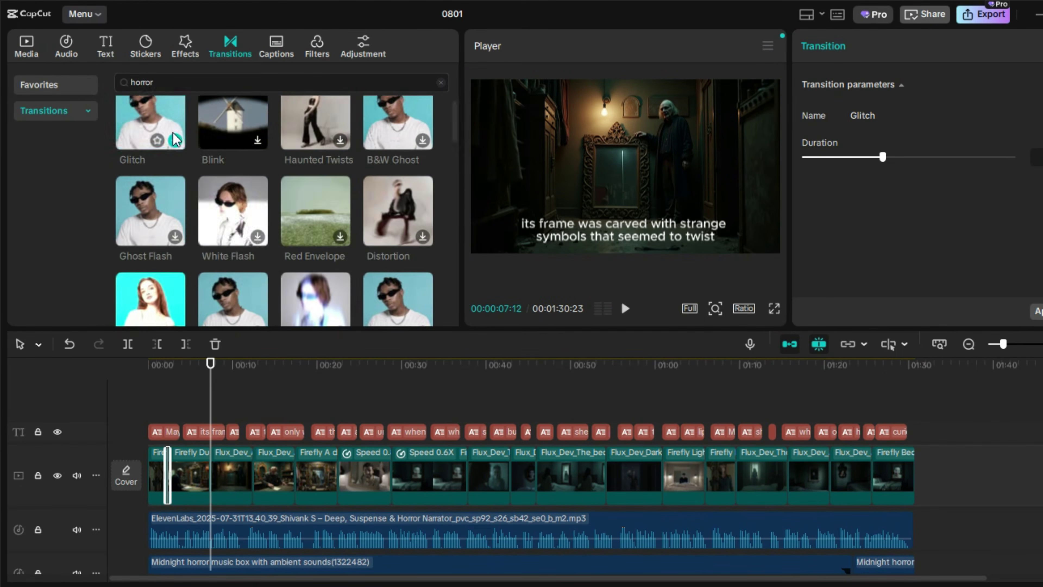
pyautogui.moveTo(156, 213); pyautogui.dragTo(210, 475)
pyautogui.click(632, 349)
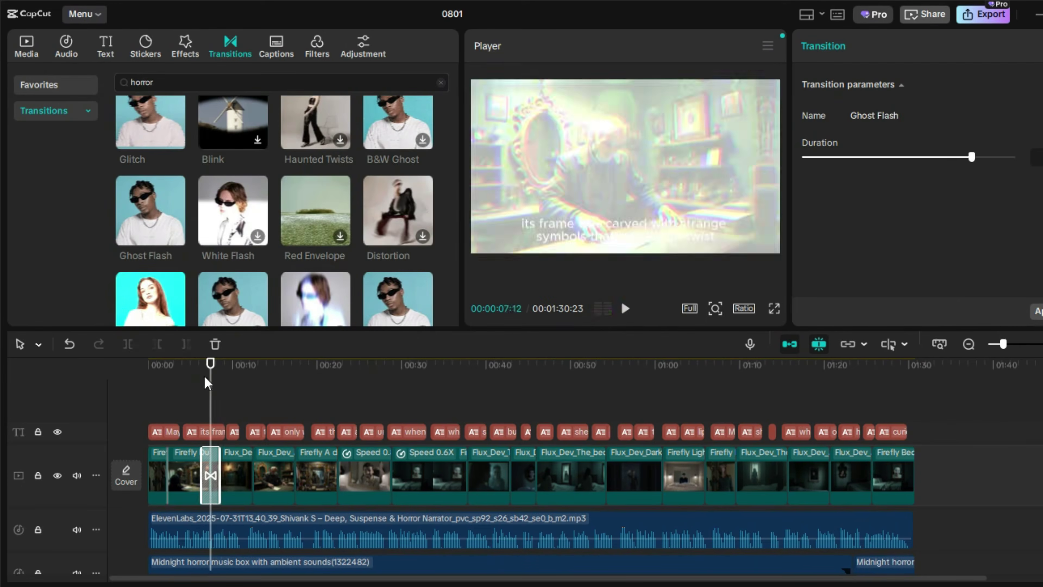
pyautogui.click(207, 382)
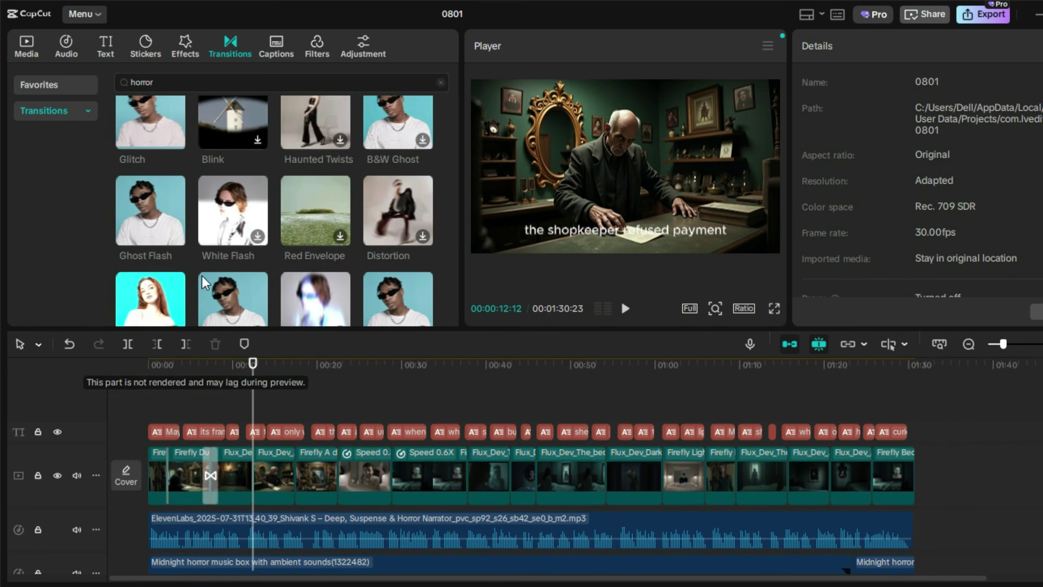
# Apply Haunted Twists before the first speed-changed clip, add more of the horror transitions at later cuts including the last, and play from the start
pyautogui.scroll(1, 206, 283)
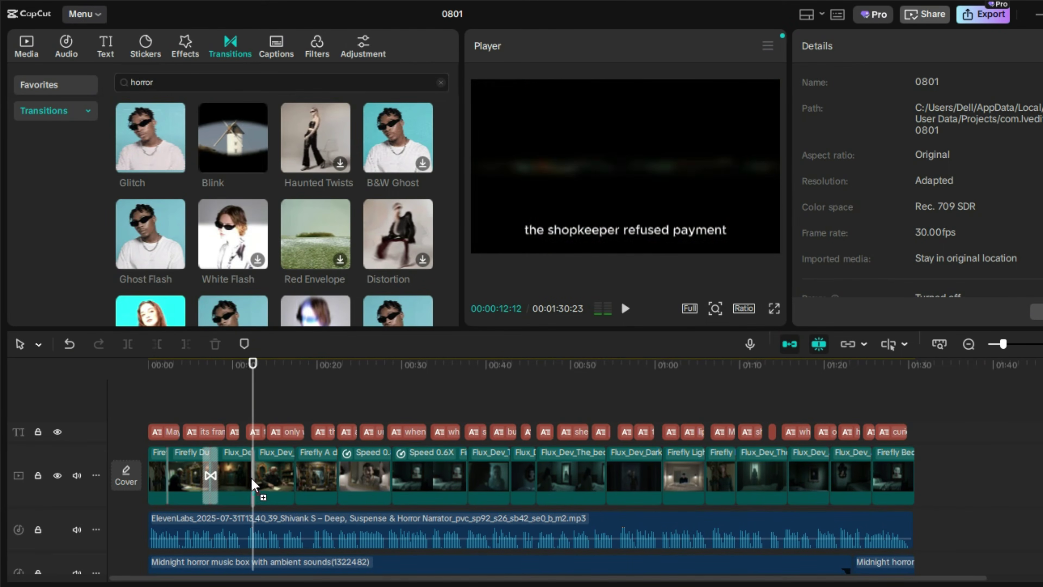
pyautogui.moveTo(315, 138); pyautogui.dragTo(331, 476)
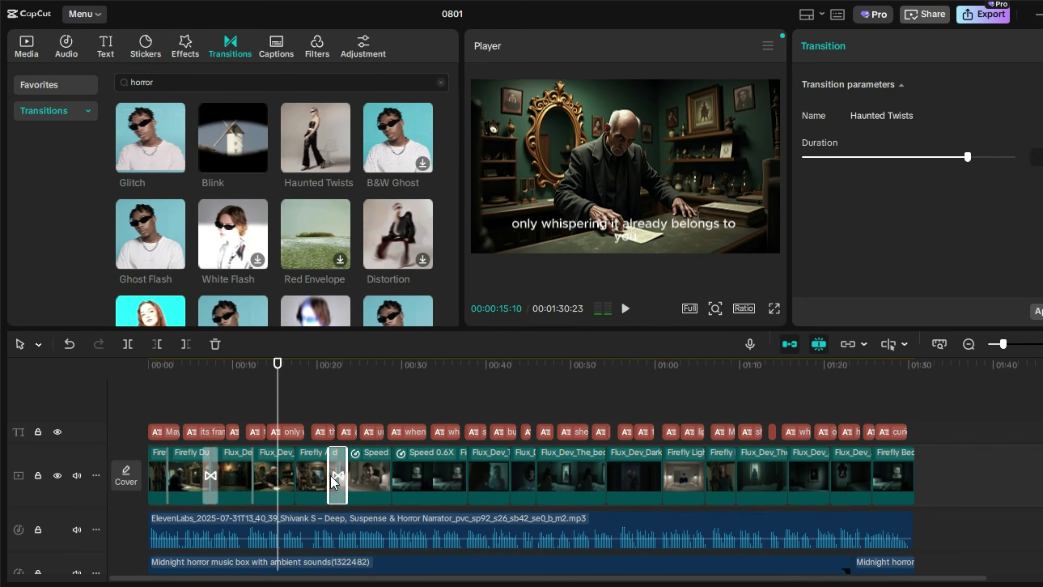
pyautogui.moveTo(233, 137); pyautogui.dragTo(704, 476)
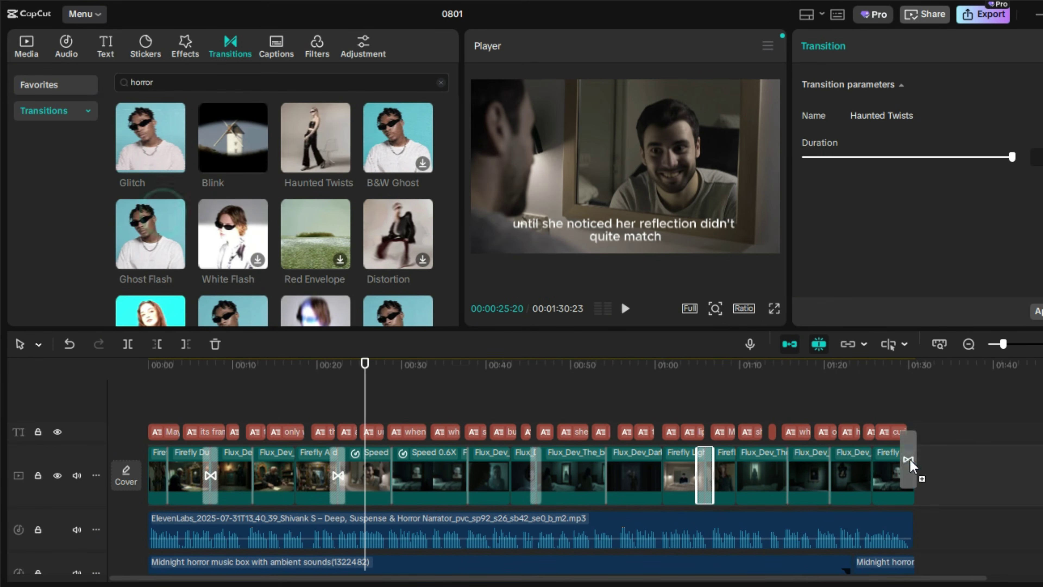
pyautogui.moveTo(910, 467); pyautogui.dragTo(909, 469)
pyautogui.click(154, 366)
pyautogui.press('space')
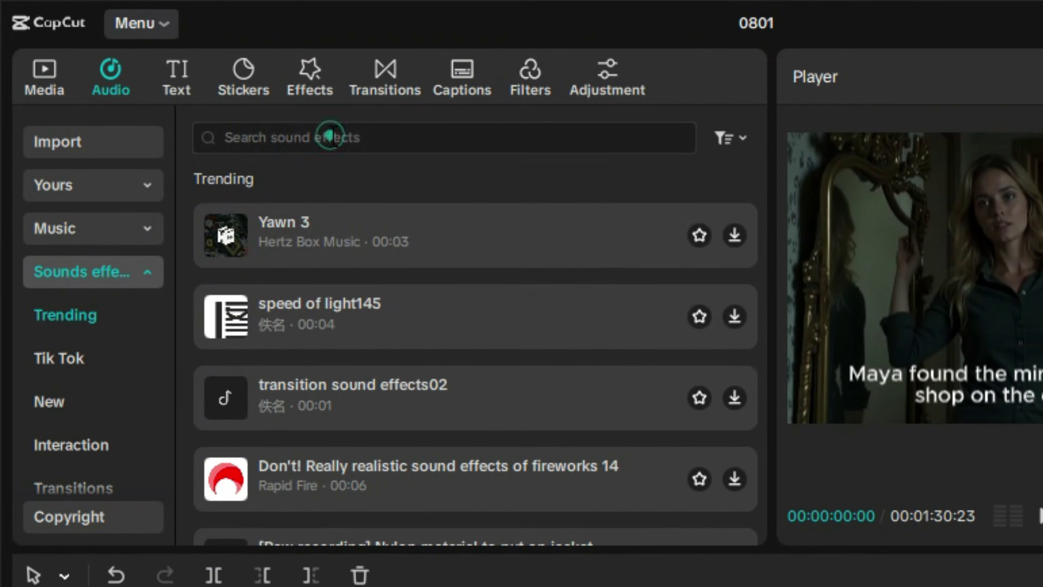
# Search the sound effects for "horror" and preview "Horror, suspense strange sound"
pyautogui.click(330, 136)
pyautogui.write('horror')
pyautogui.press('Return')
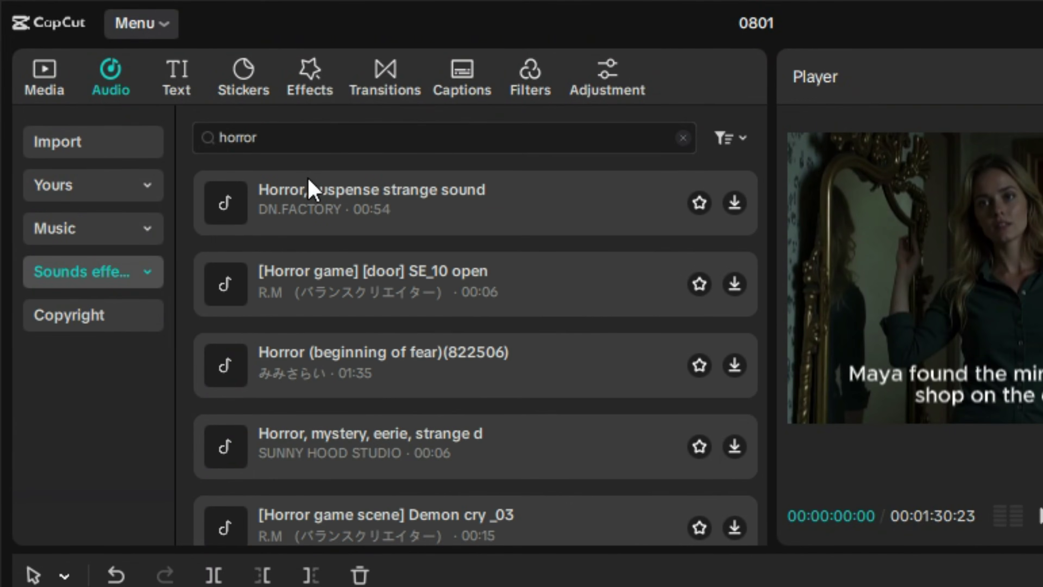
pyautogui.click(386, 197)
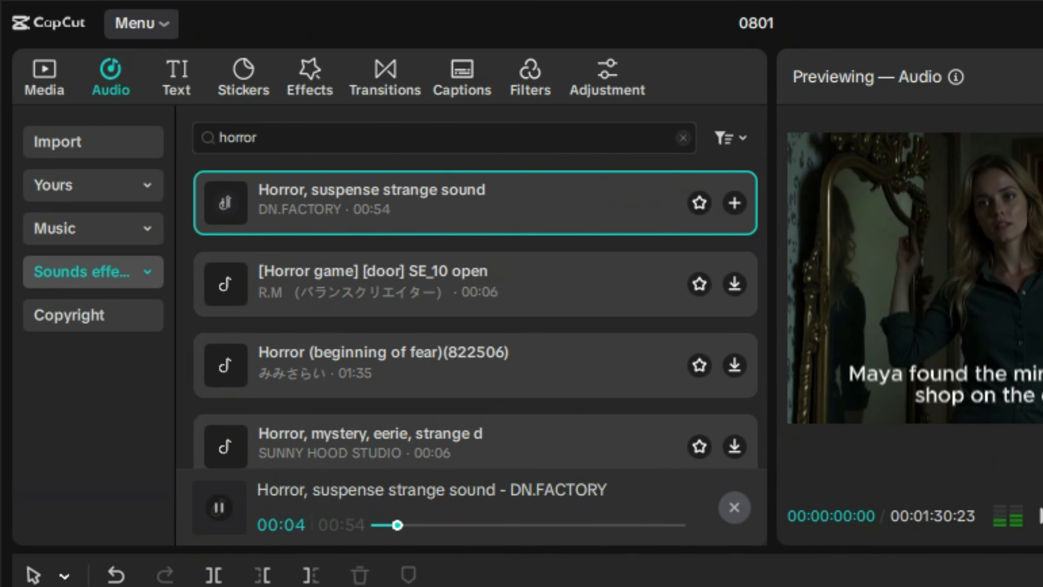
# Place "Horror, suspense strange sound" beneath the music from about 9 seconds, lower its volume to -11.6 dB and play the result
pyautogui.moveTo(347, 211); pyautogui.dragTo(167, 566)
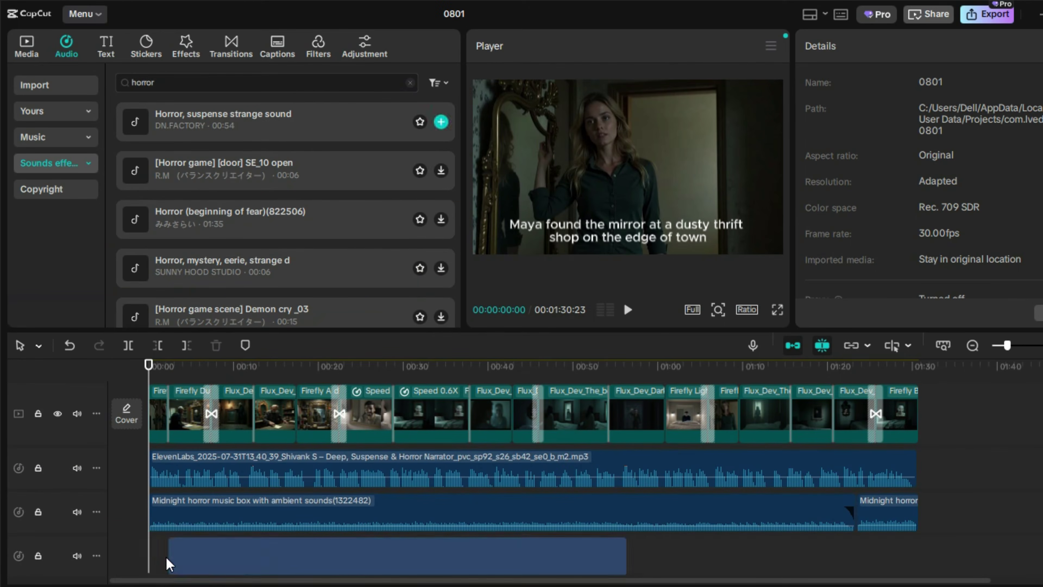
pyautogui.moveTo(234, 552); pyautogui.dragTo(302, 551)
pyautogui.press('space')
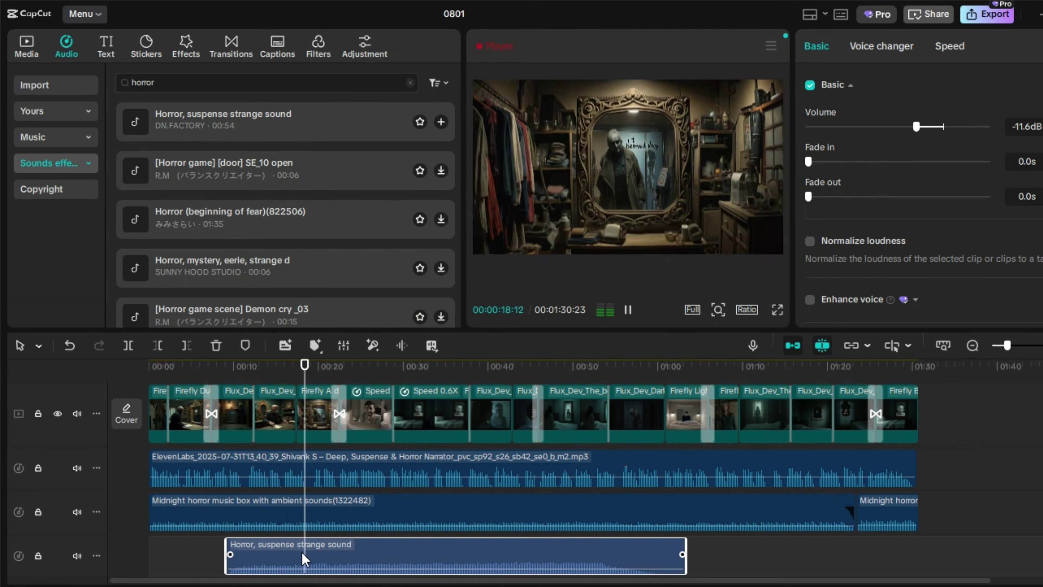
pyautogui.scroll(-2, 503, 516)
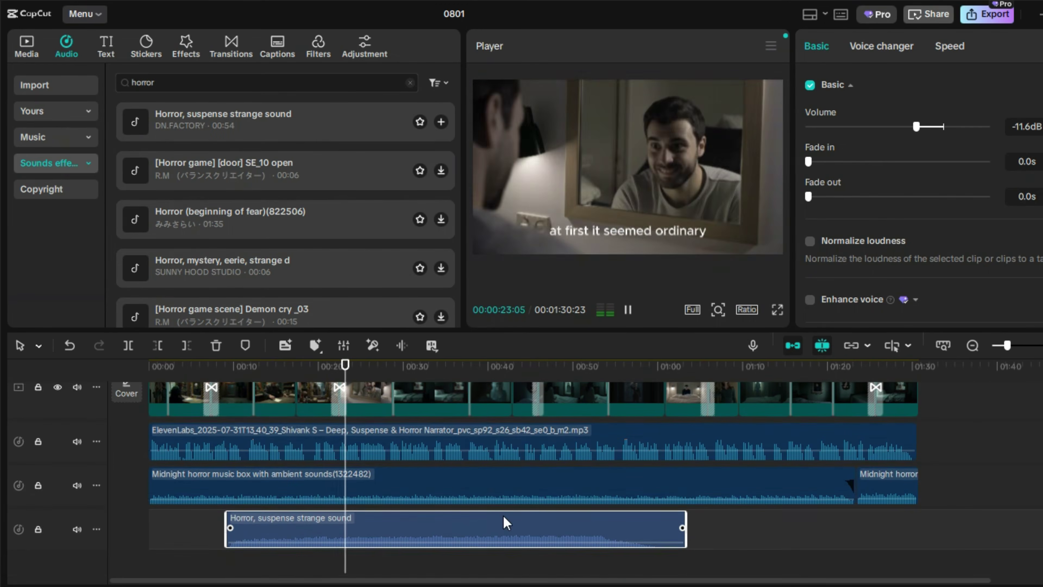
pyautogui.scroll(2, 504, 516)
pyautogui.scroll(-1, 504, 516)
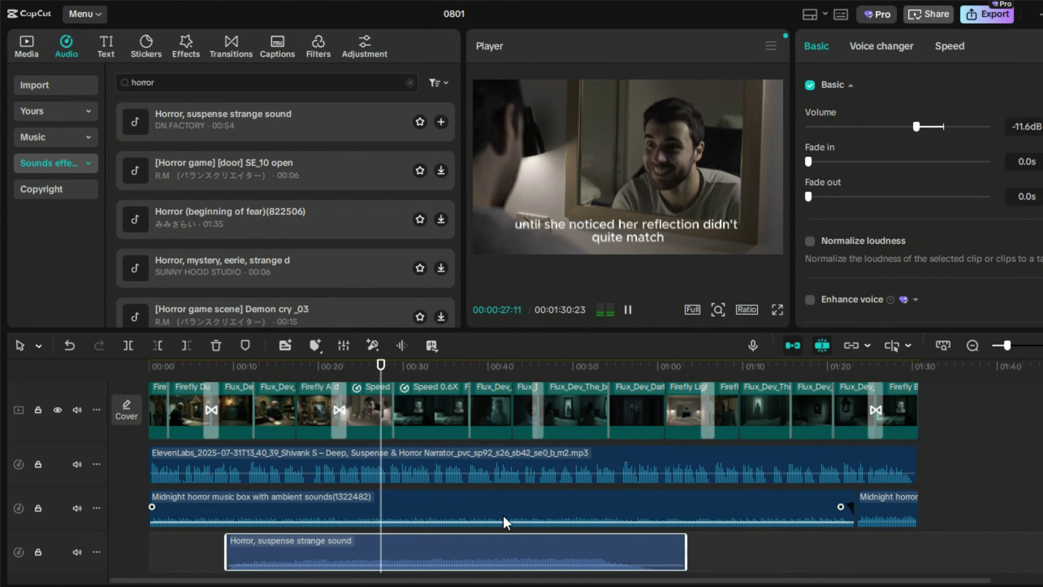
# Preview the "[Horror game scene] Demon cry _03" sound effect and add it to the timeline at 00:01:02:09
pyautogui.scroll(-2, 218, 225)
pyautogui.click(218, 225)
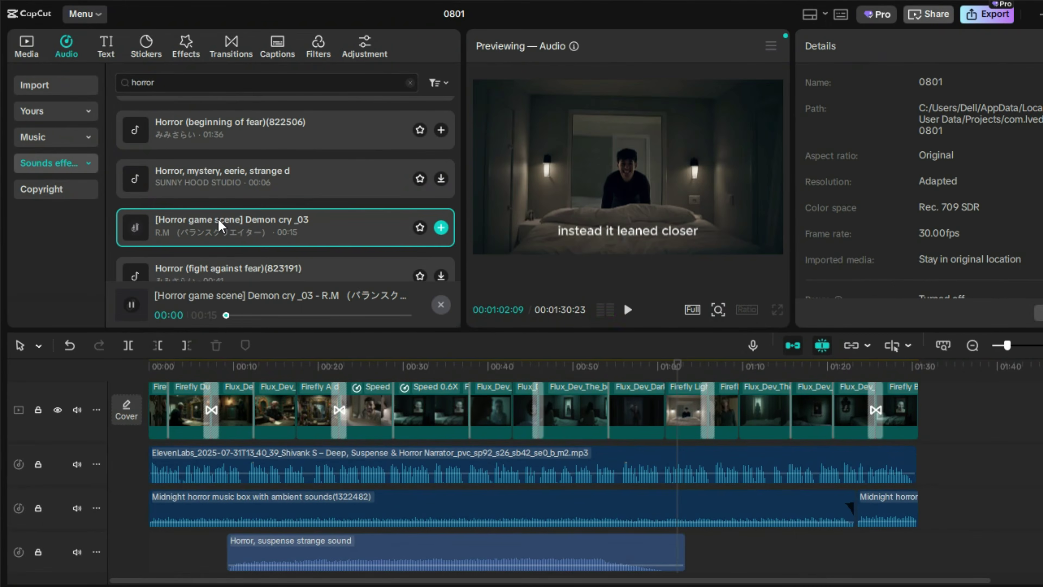
pyautogui.moveTo(218, 225); pyautogui.dragTo(677, 557)
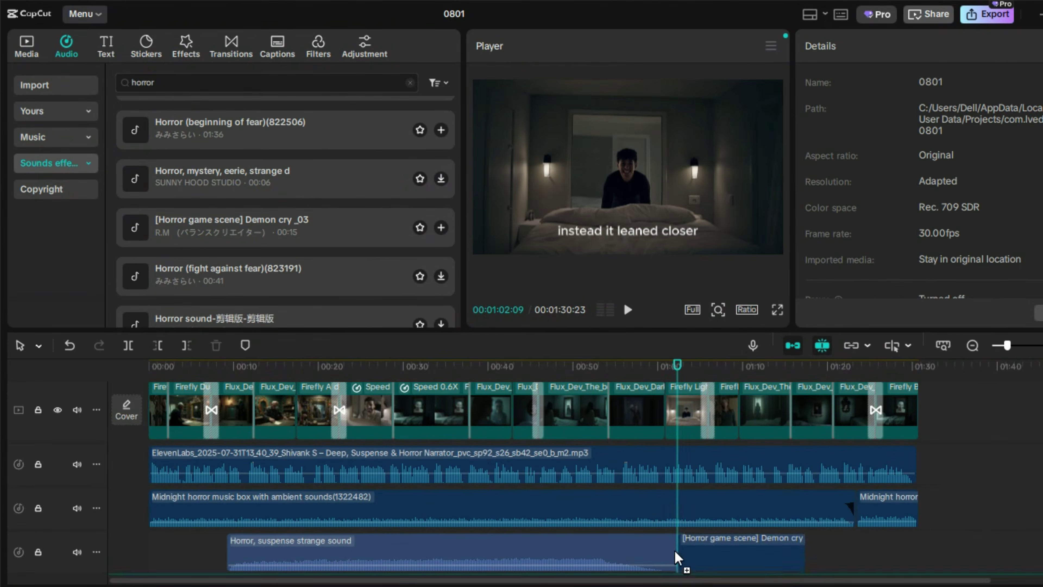
# Shorten the end of the suspense sound, move the Demon cry clip directly behind it and play the section
pyautogui.moveTo(683, 515); pyautogui.dragTo(665, 513)
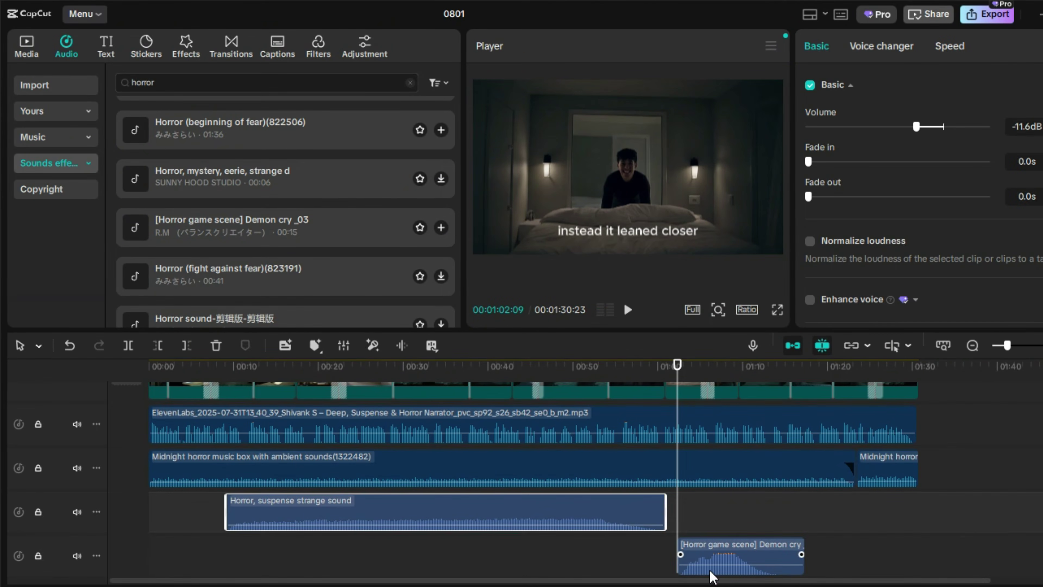
pyautogui.moveTo(717, 569); pyautogui.dragTo(710, 566)
pyautogui.scroll(-2, 707, 543)
pyautogui.scroll(2, 703, 518)
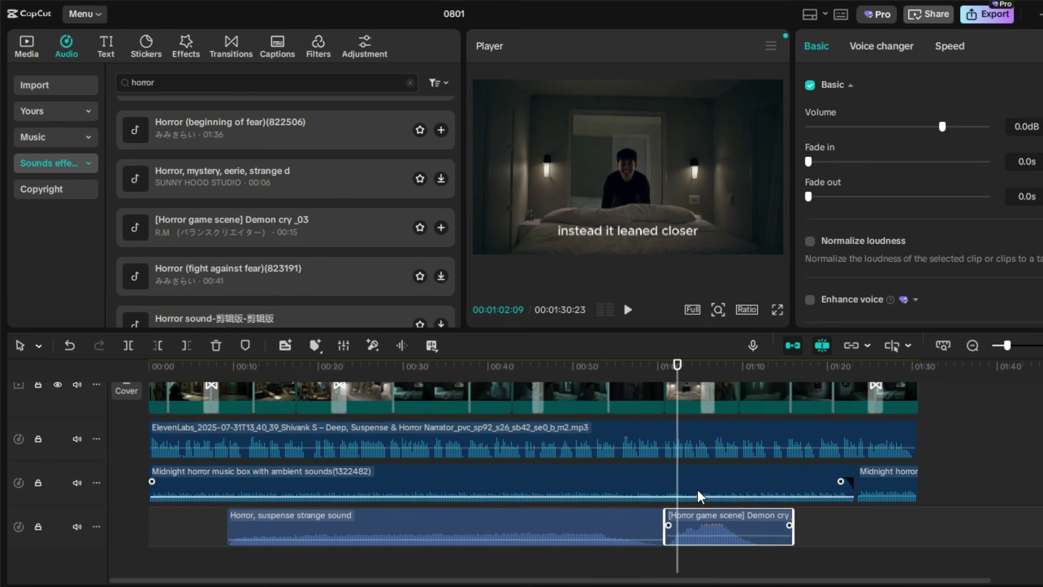
pyautogui.press('space')
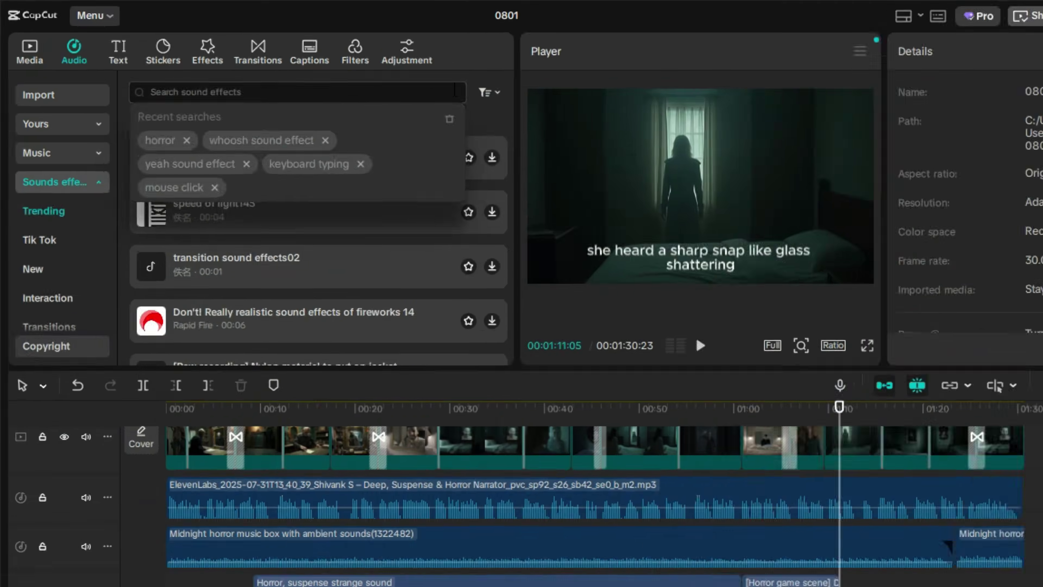
# Search the sound effects for "glass shattered" and preview "Glass, window glass, sound effect 3 broken glass"
pyautogui.write('glass shatte')
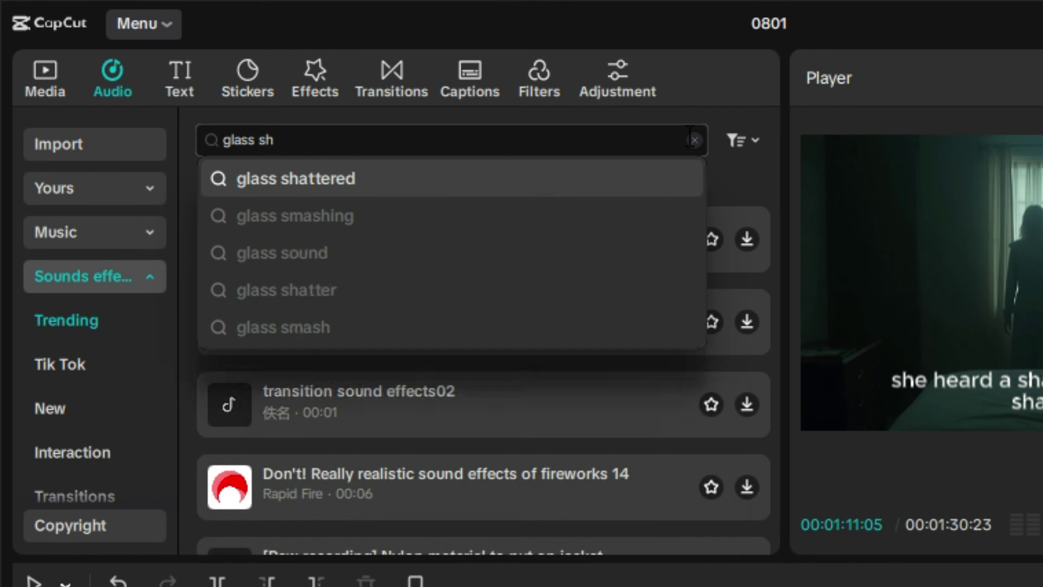
pyautogui.click(451, 182)
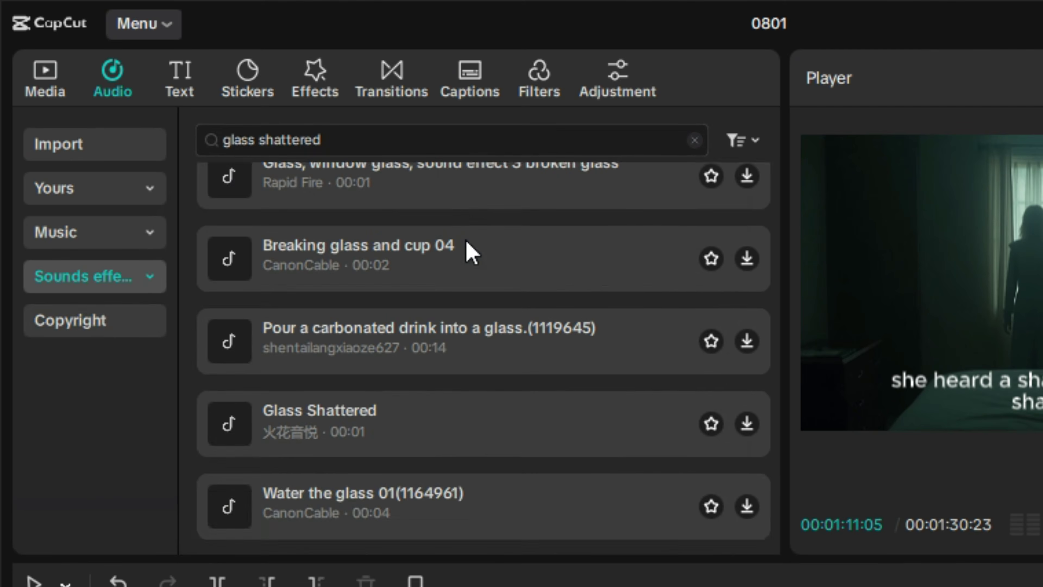
pyautogui.click(454, 230)
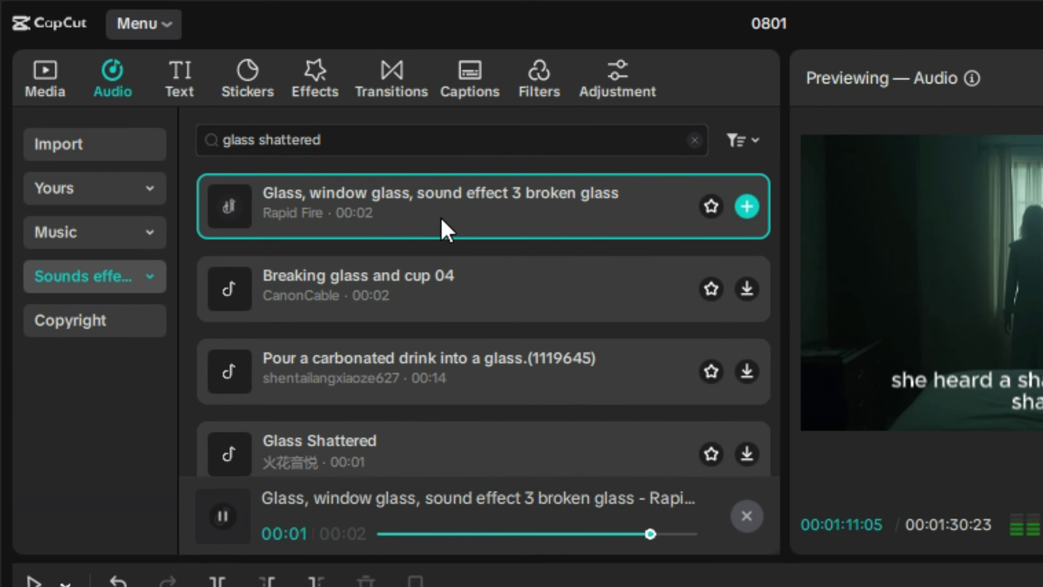
# Place the broken glass sound after the Demon cry clip at 00:01:11:05 and play from just before it
pyautogui.moveTo(445, 230); pyautogui.dragTo(1042, 586)
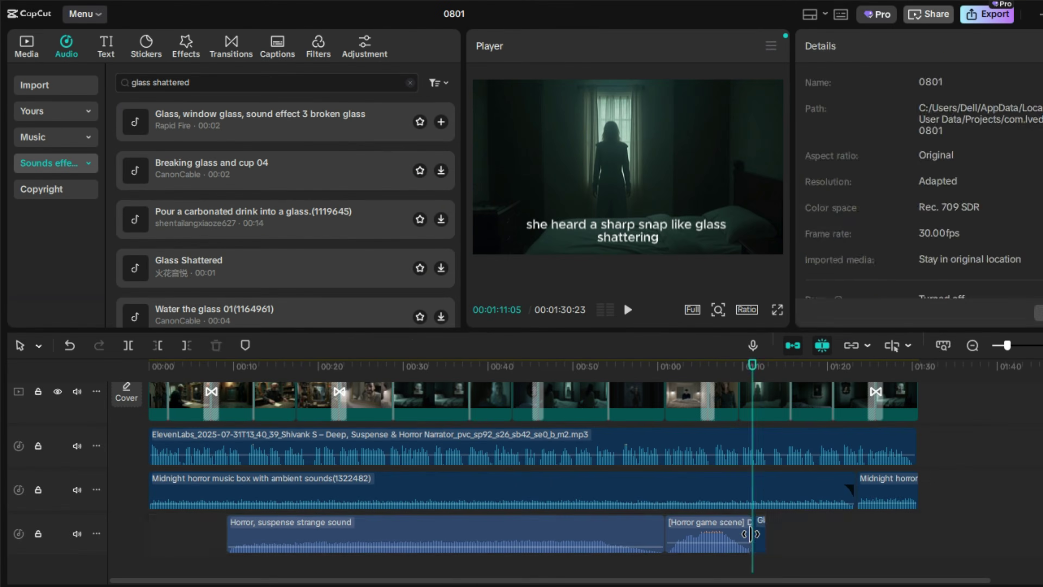
pyautogui.click(750, 534)
pyautogui.click(740, 365)
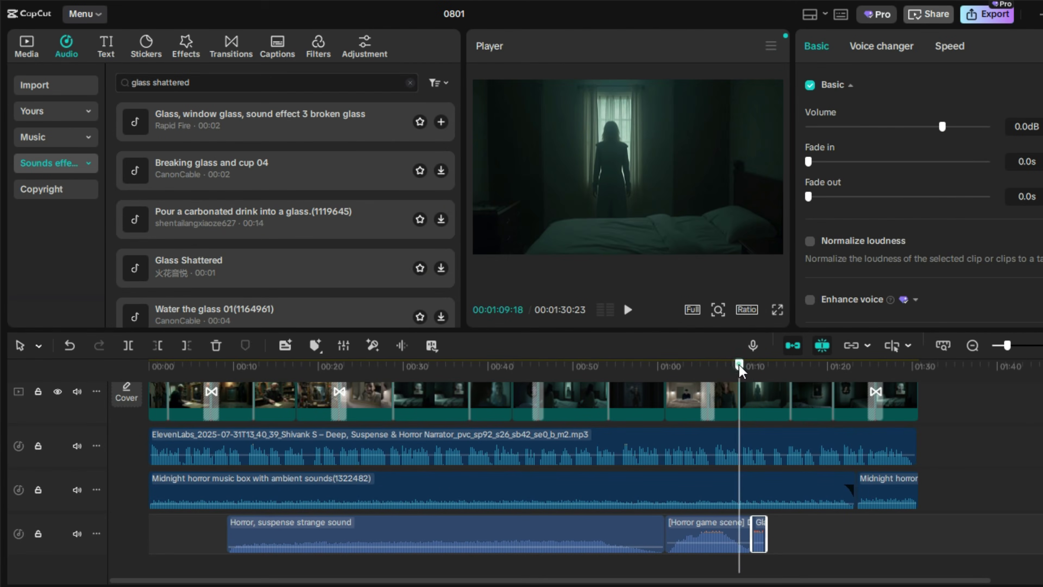
pyautogui.press('space')
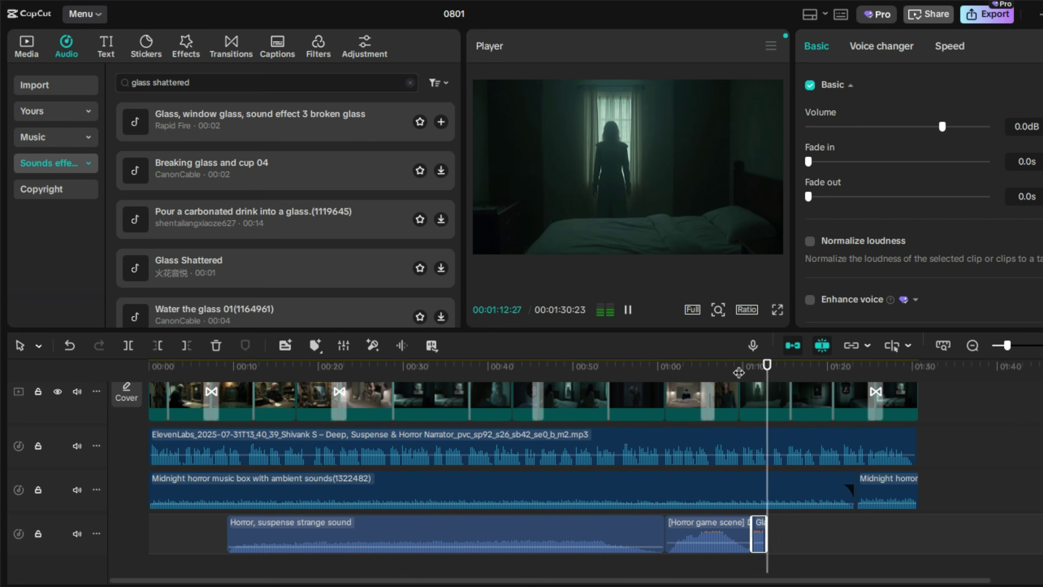
pyautogui.click(832, 470)
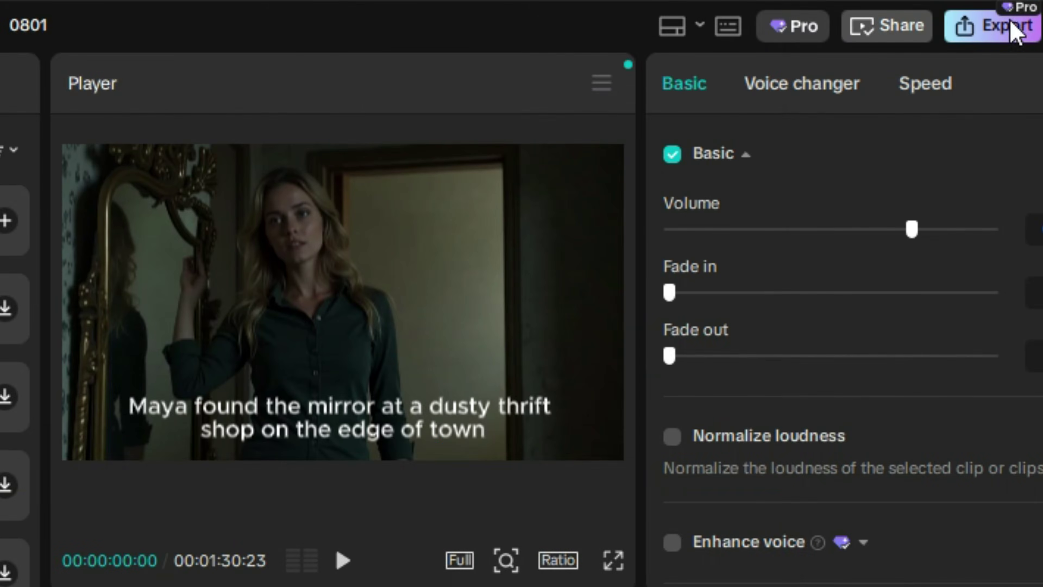
# Export the video in 4K under the name "Cursed Mirror"
pyautogui.click(1013, 31)
pyautogui.click(682, 333)
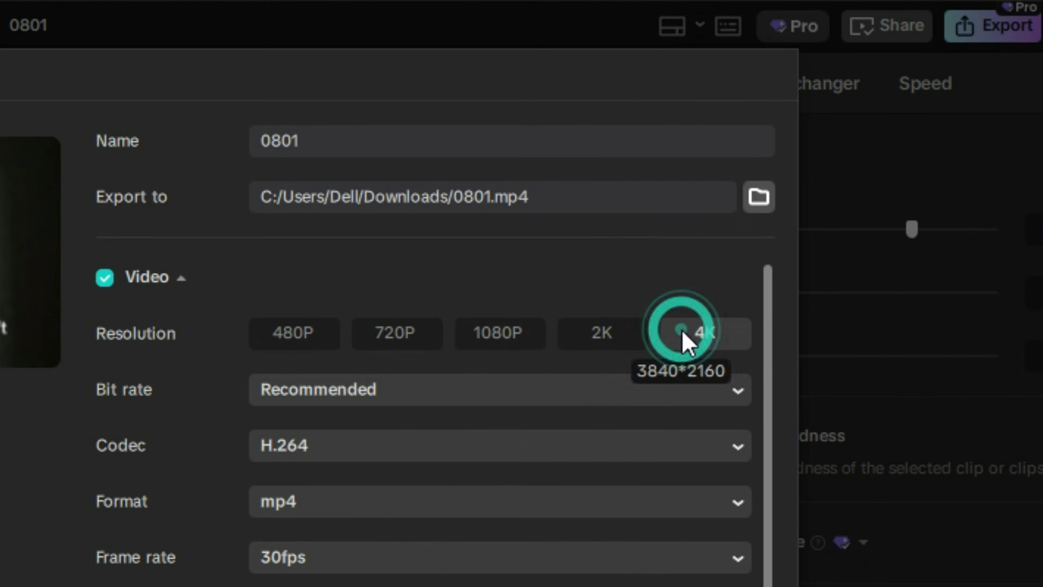
pyautogui.click(517, 140)
pyautogui.press('BackSpace')
pyautogui.press('BackSpace')
pyautogui.press('BackSpace')
pyautogui.press('BackSpace')
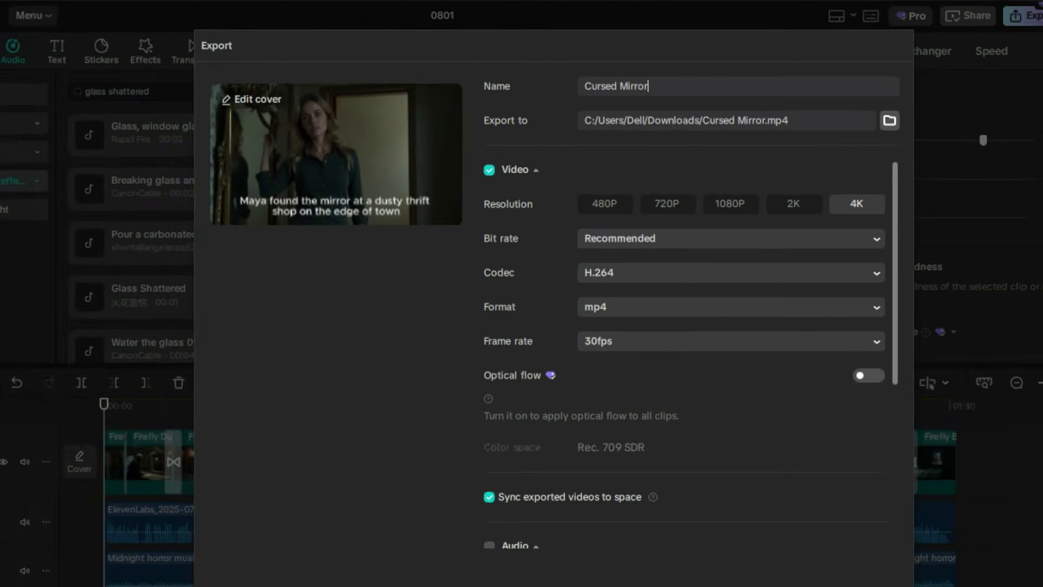
pyautogui.press('Return')
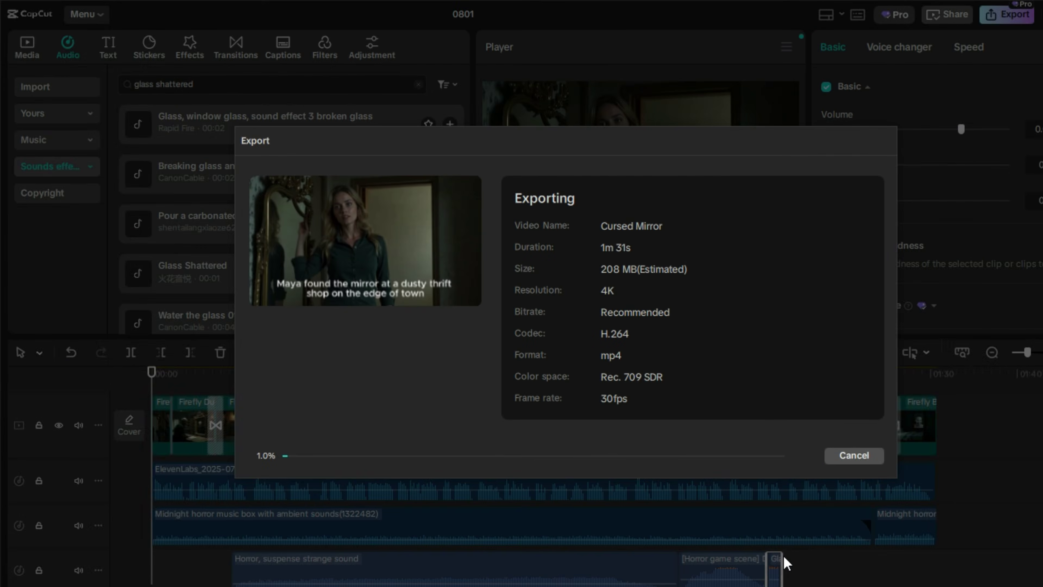